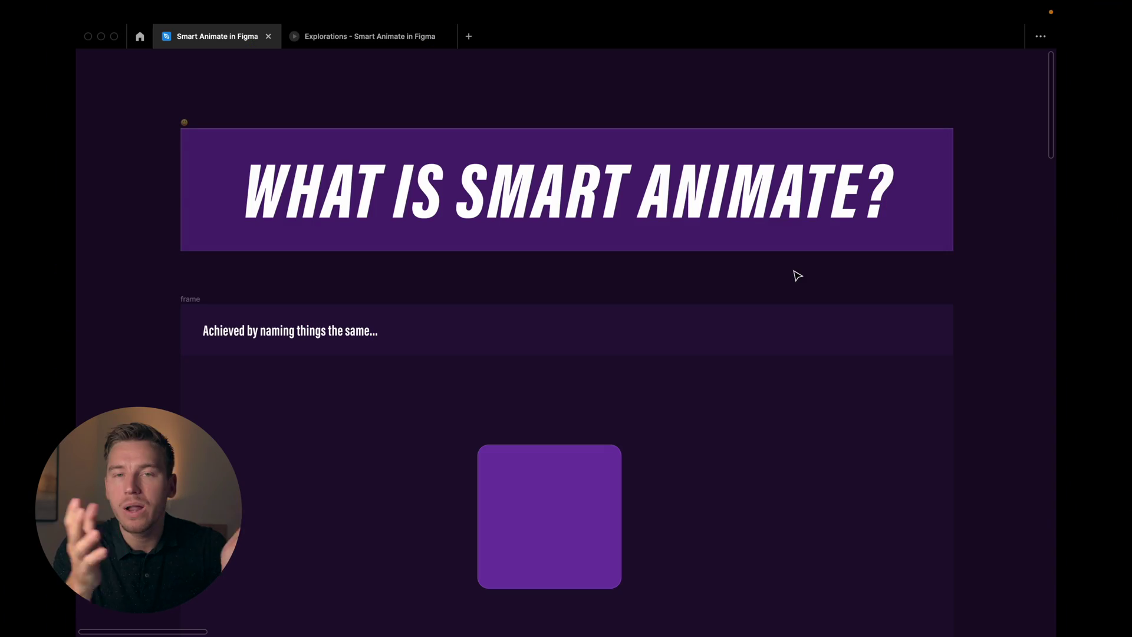
Inspect the straight square in the first demo frame and the rotated square in the second
{"action": "scroll", "coordinate": [797, 277], "scroll_direction": "down", "scroll_amount": 4}
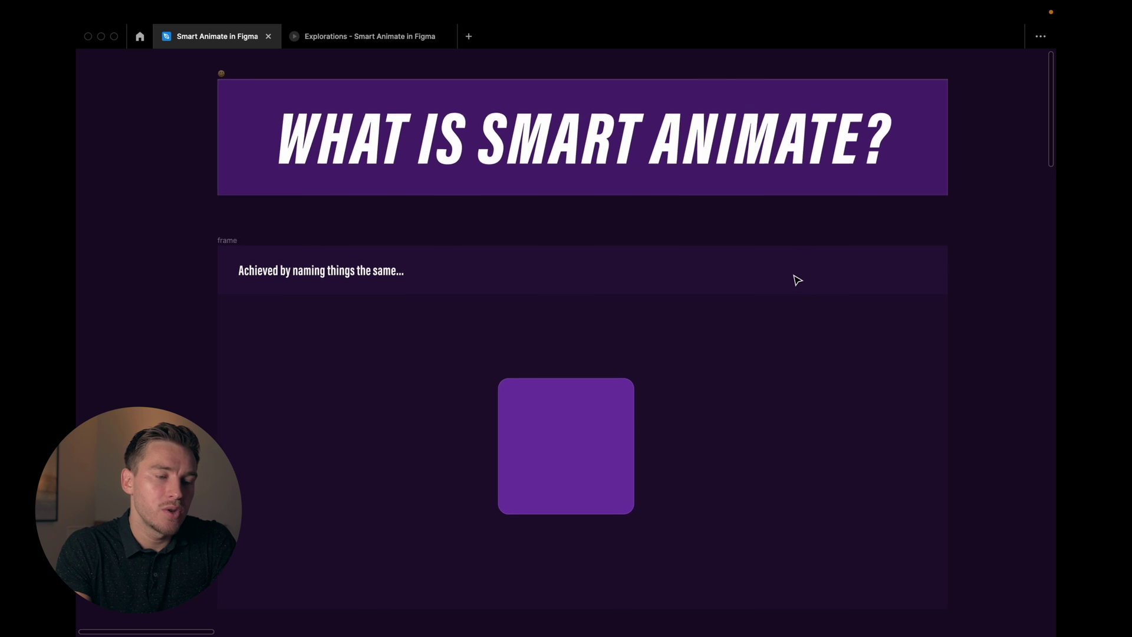
{"action": "scroll", "coordinate": [797, 280], "scroll_direction": "down", "scroll_amount": 6}
{"action": "scroll", "coordinate": [797, 280], "scroll_direction": "up", "scroll_amount": 4}
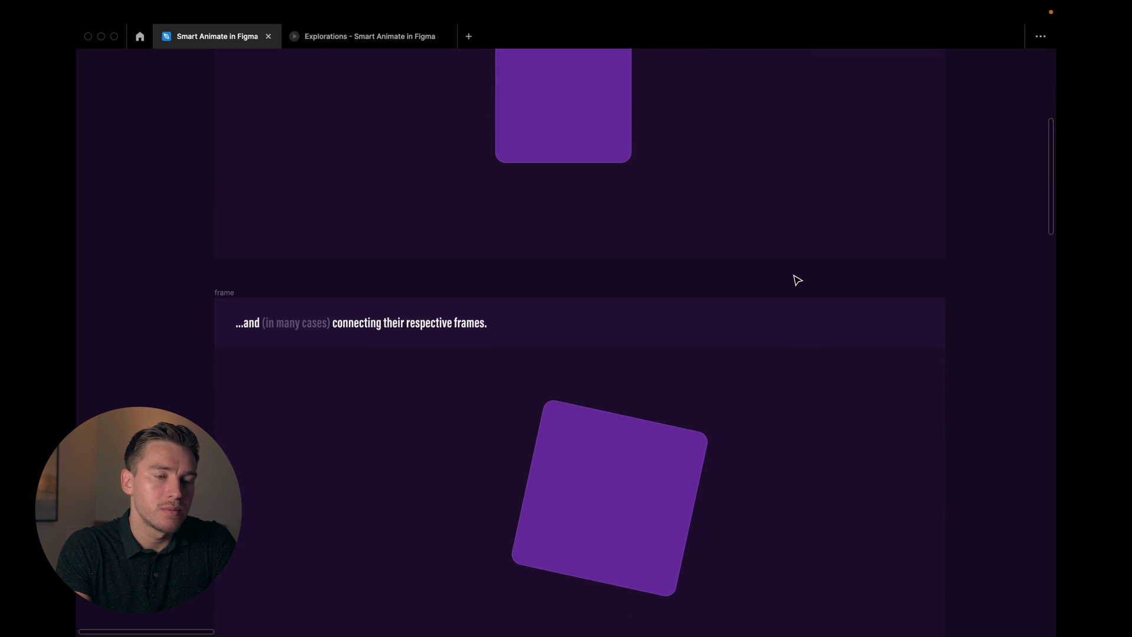
{"action": "left_click", "coordinate": [594, 294]}
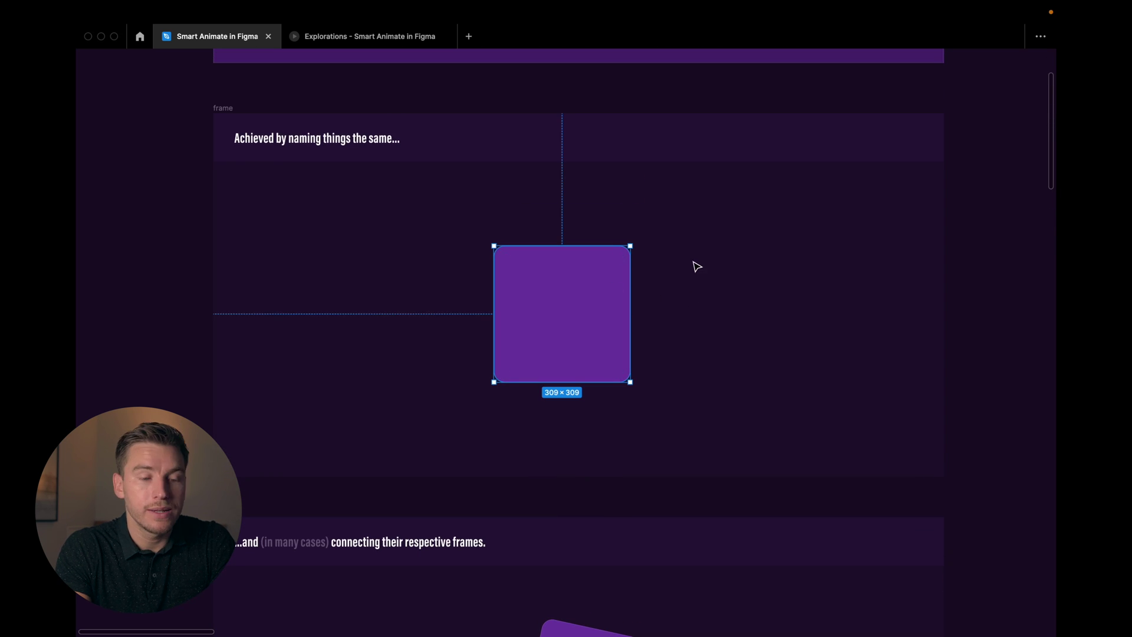
{"action": "scroll", "coordinate": [696, 266], "scroll_direction": "down", "scroll_amount": 10}
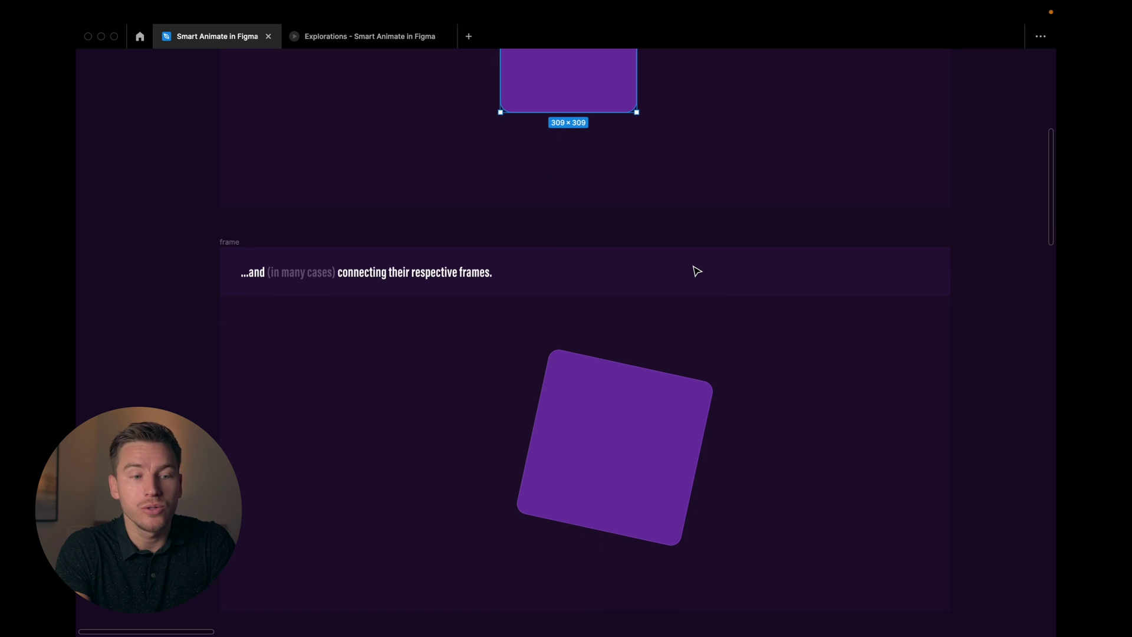
{"action": "scroll", "coordinate": [697, 271], "scroll_direction": "up", "scroll_amount": 8}
{"action": "scroll", "coordinate": [697, 270], "scroll_direction": "up", "scroll_amount": 2, "text": "ctrl"}
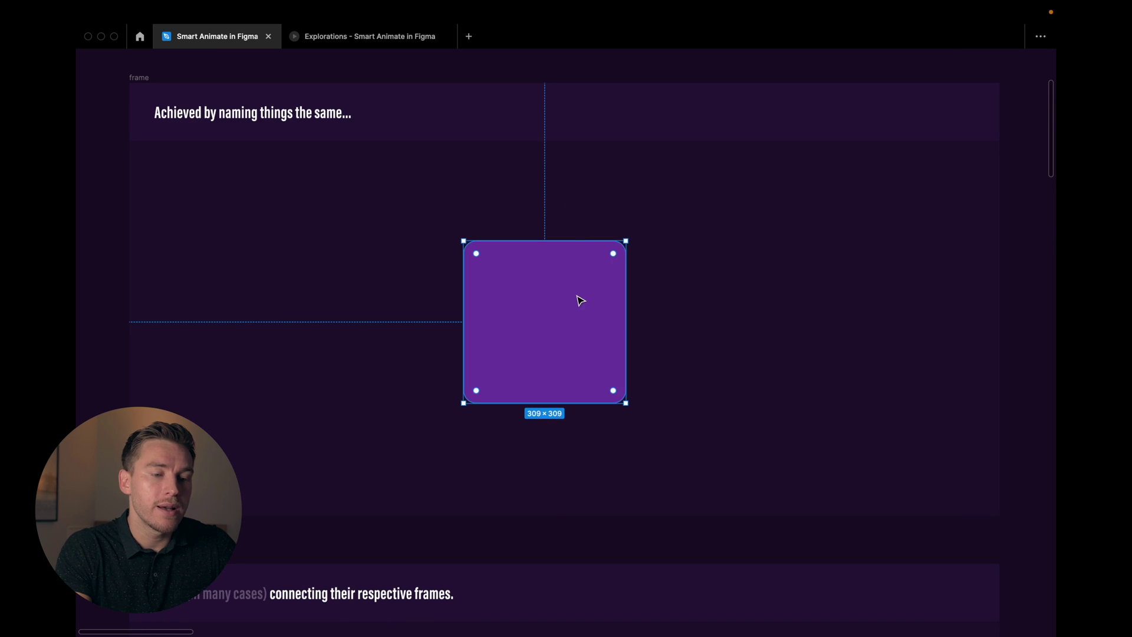
{"action": "scroll", "coordinate": [664, 259], "scroll_direction": "down", "scroll_amount": 10}
{"action": "left_click", "coordinate": [635, 470]}
{"action": "scroll", "coordinate": [634, 469], "scroll_direction": "down", "scroll_amount": 2}
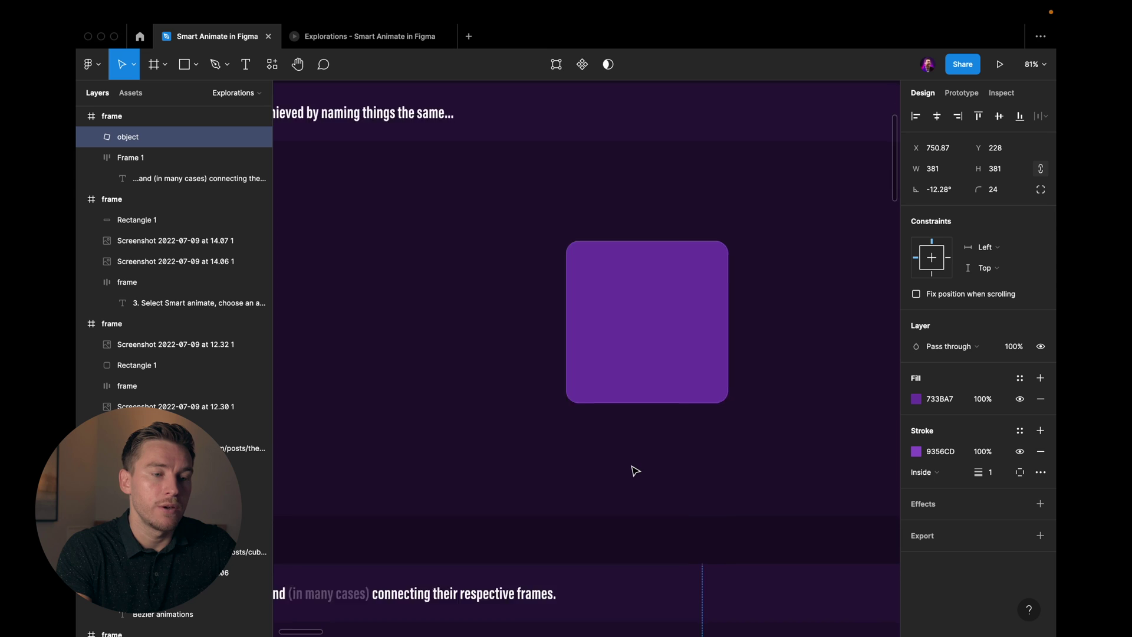
{"action": "scroll", "coordinate": [635, 469], "scroll_direction": "down", "scroll_amount": 3, "text": "ctrl"}
Play Flow 1 and click from the straight square to the rotated square and back
{"action": "left_click", "coordinate": [331, 172]}
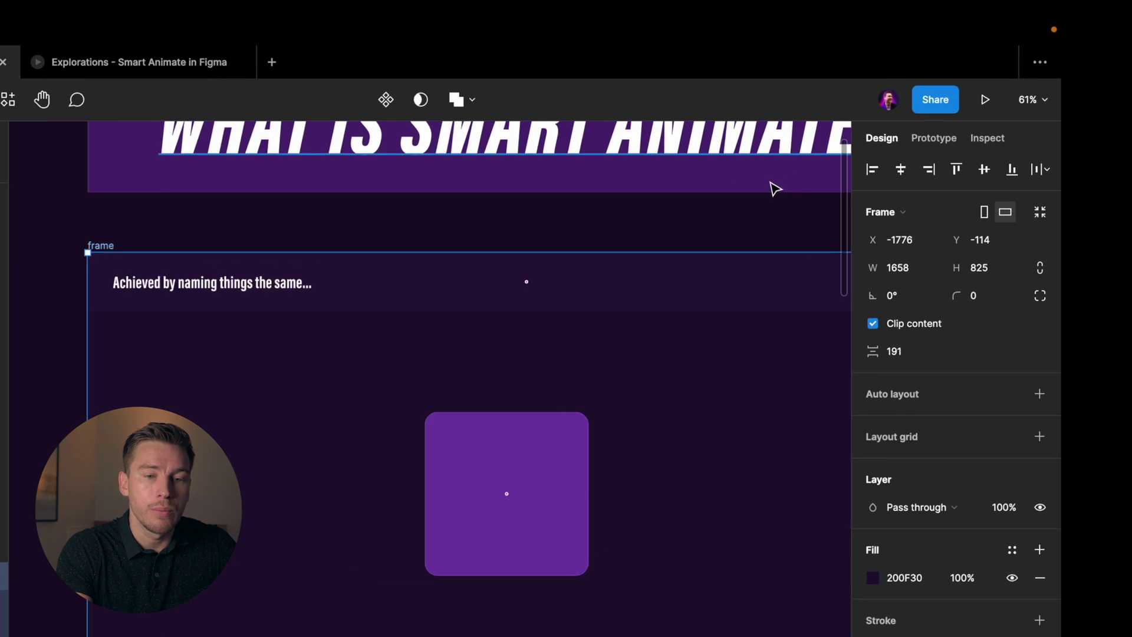
{"action": "left_click", "coordinate": [913, 175]}
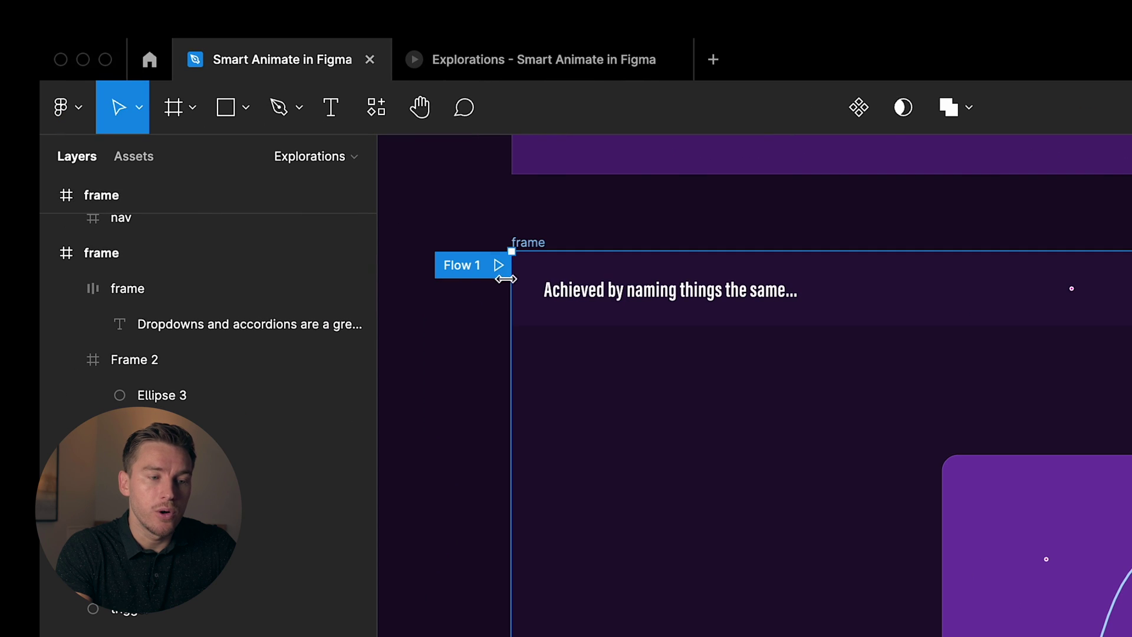
{"action": "left_click", "coordinate": [495, 263]}
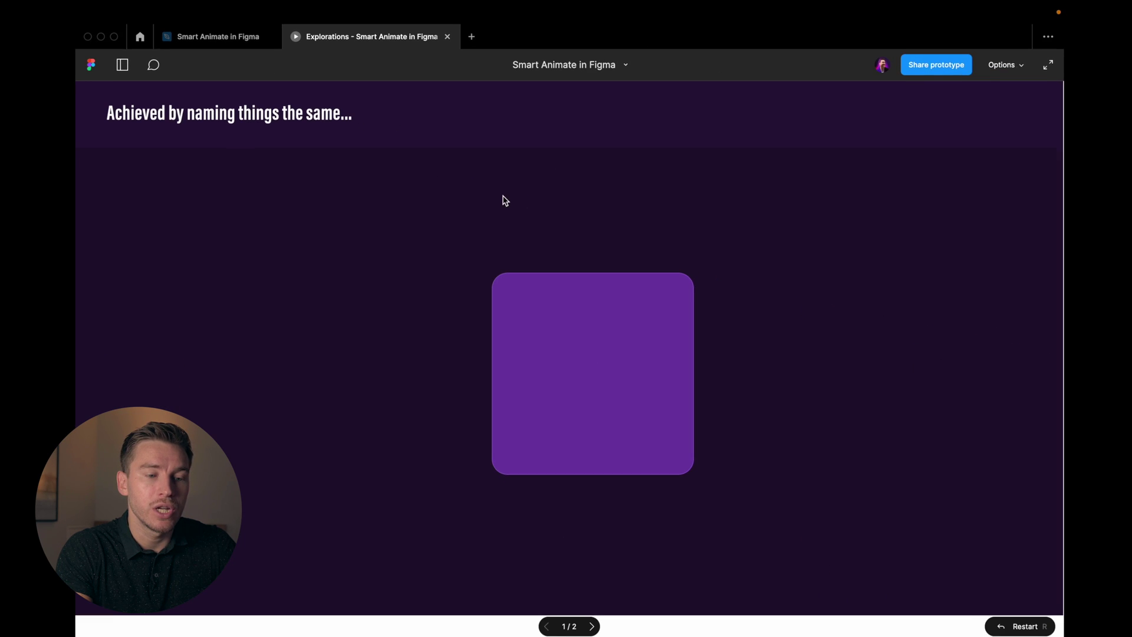
{"action": "left_click", "coordinate": [578, 311]}
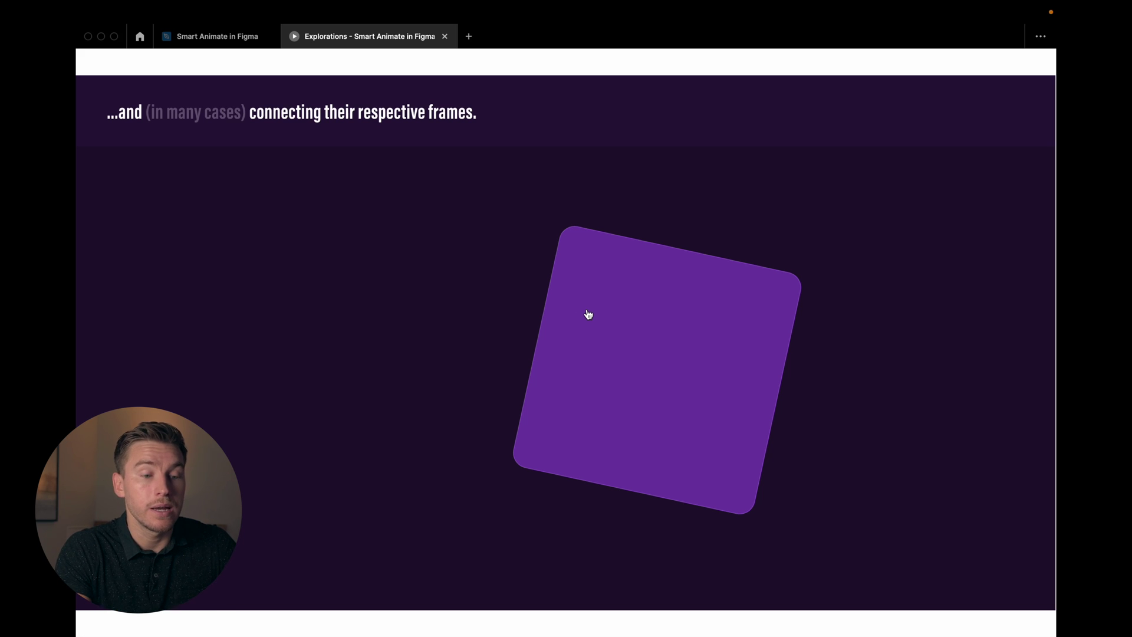
{"action": "left_click", "coordinate": [587, 314]}
Back in the design file, duplicate frame one to its right as frame two
{"action": "key", "text": "ctrl+shift+Tab"}
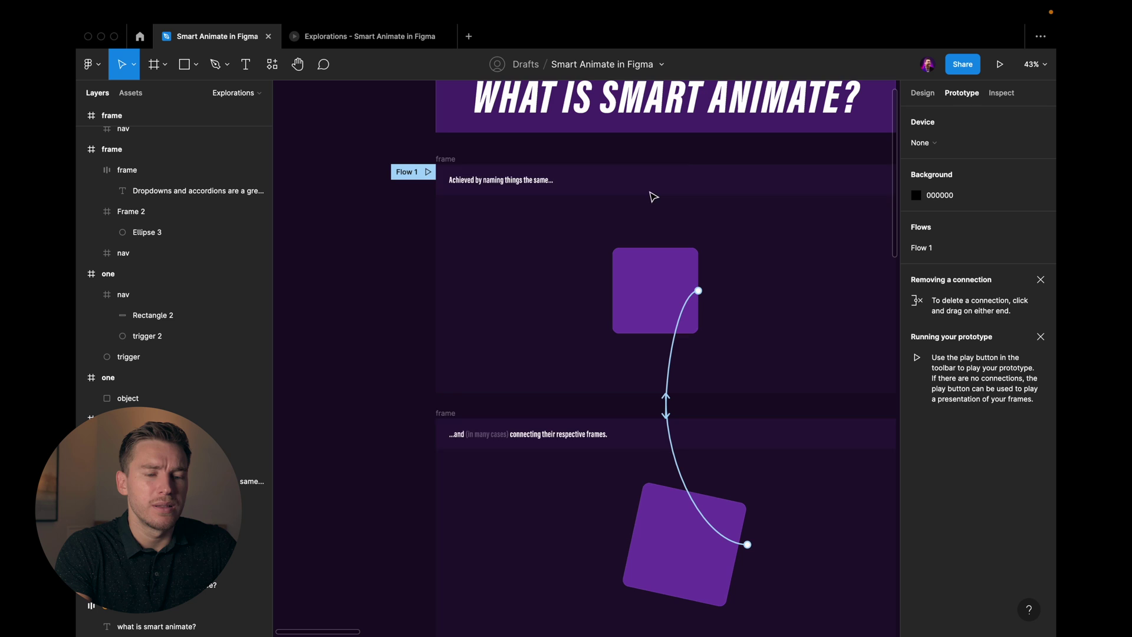
{"action": "scroll", "coordinate": [652, 194], "scroll_direction": "down", "scroll_amount": 10}
{"action": "scroll", "coordinate": [715, 147], "scroll_direction": "up", "scroll_amount": 3}
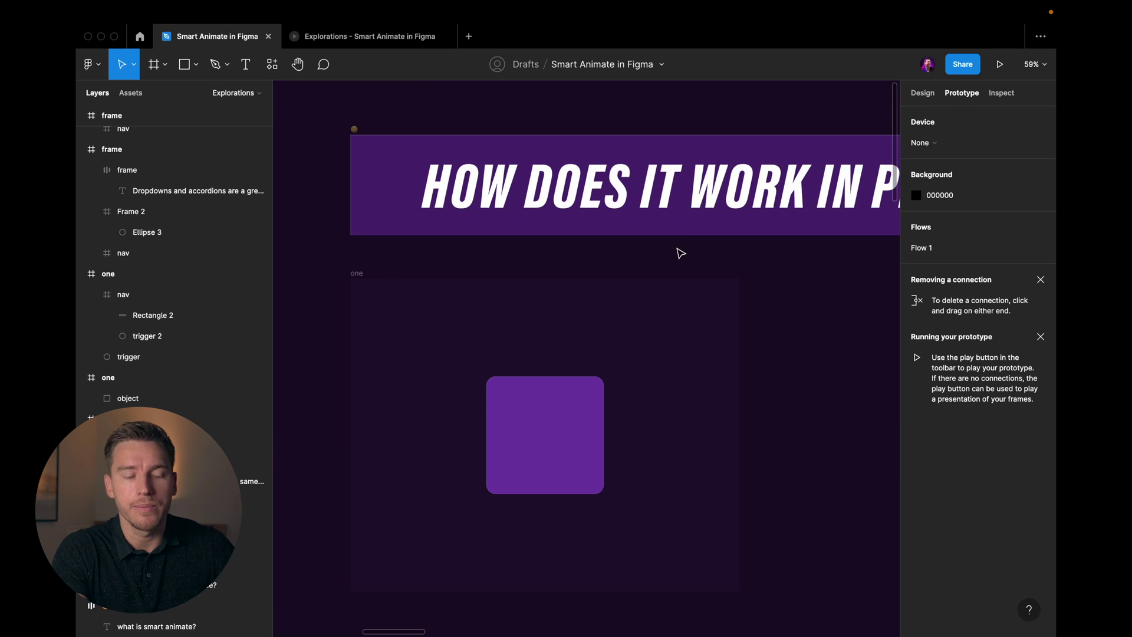
{"action": "key", "text": "ctrl+backslash"}
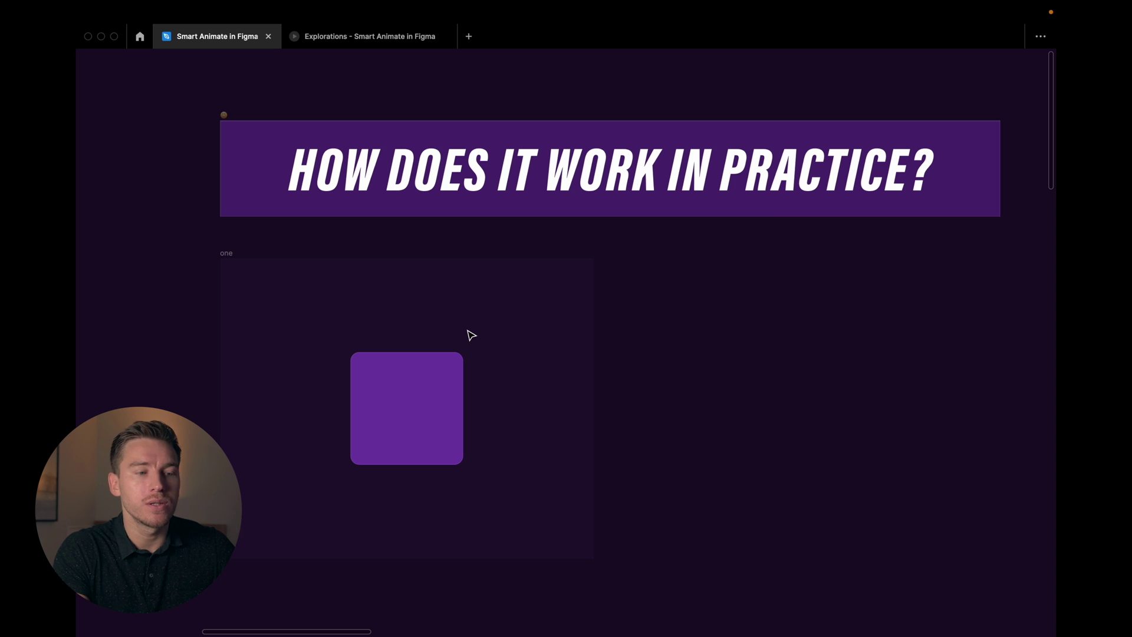
{"action": "scroll", "coordinate": [451, 327], "scroll_direction": "left", "scroll_amount": 1}
{"action": "scroll", "coordinate": [451, 327], "scroll_direction": "down", "scroll_amount": 1}
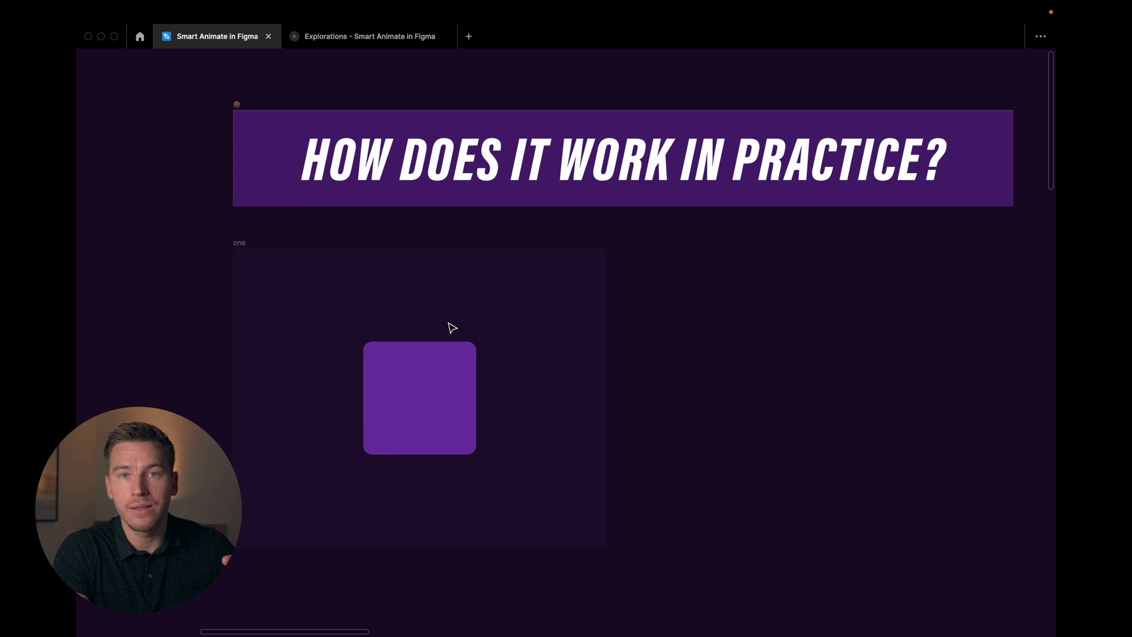
{"action": "key", "text": "ctrl+backslash"}
{"action": "scroll", "coordinate": [450, 326], "scroll_direction": "left", "scroll_amount": 5}
{"action": "scroll", "coordinate": [412, 289], "scroll_direction": "down", "scroll_amount": 3}
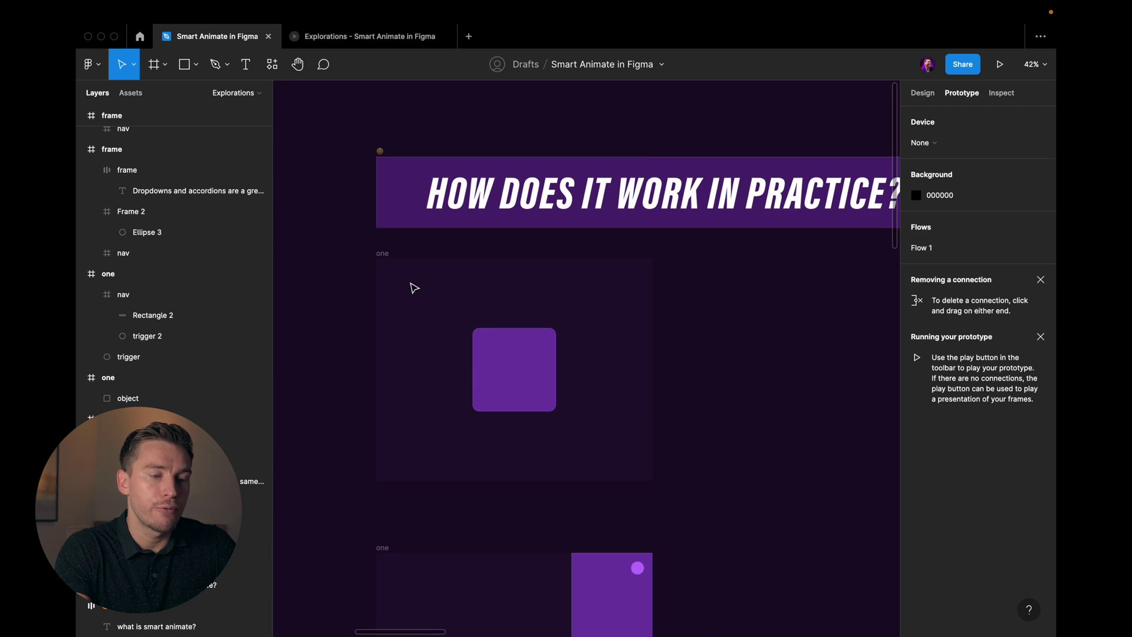
{"action": "left_click_drag", "start_coordinate": [389, 257], "coordinate": [690, 257]}
{"action": "scroll", "coordinate": [688, 258], "scroll_direction": "right", "scroll_amount": 3}
{"action": "scroll", "coordinate": [687, 257], "scroll_direction": "down", "scroll_amount": 2}
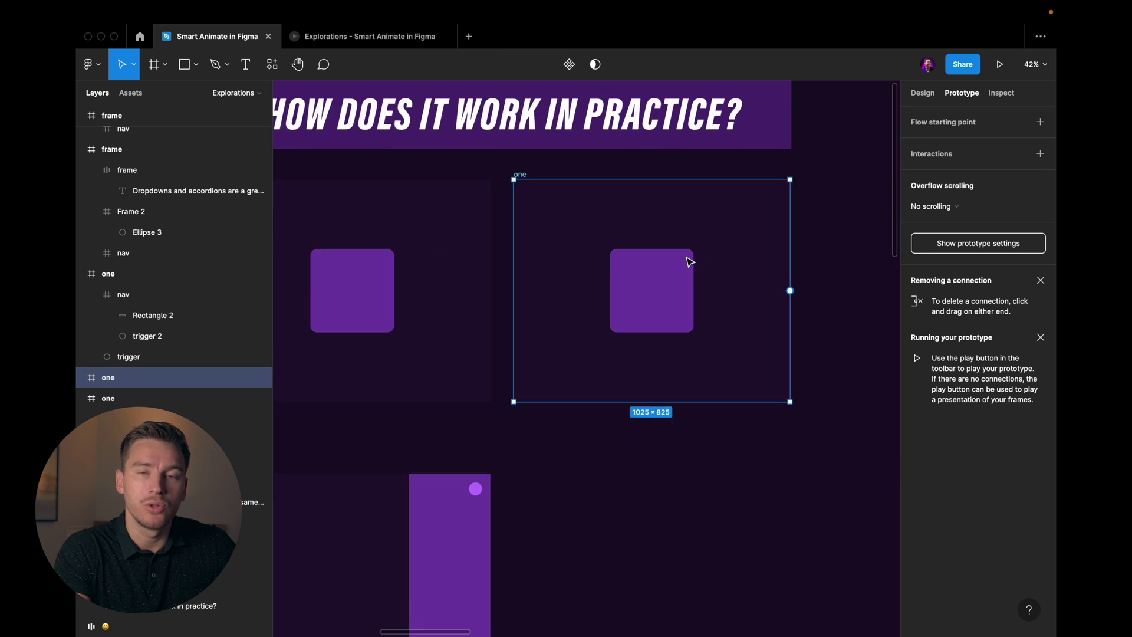
{"action": "scroll", "coordinate": [688, 259], "scroll_direction": "up", "scroll_amount": 2}
{"action": "scroll", "coordinate": [690, 261], "scroll_direction": "left", "scroll_amount": 5}
{"action": "scroll", "coordinate": [689, 261], "scroll_direction": "up", "scroll_amount": 3}
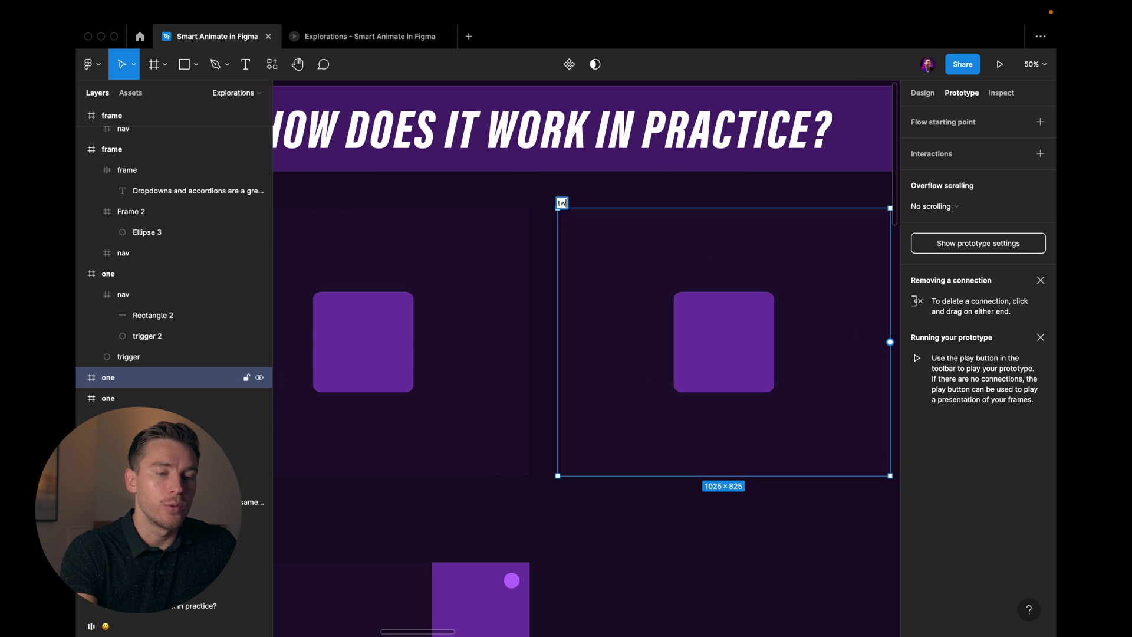
{"action": "scroll", "coordinate": [575, 208], "scroll_direction": "left", "scroll_amount": 3}
{"action": "scroll", "coordinate": [575, 208], "scroll_direction": "up", "scroll_amount": 2}
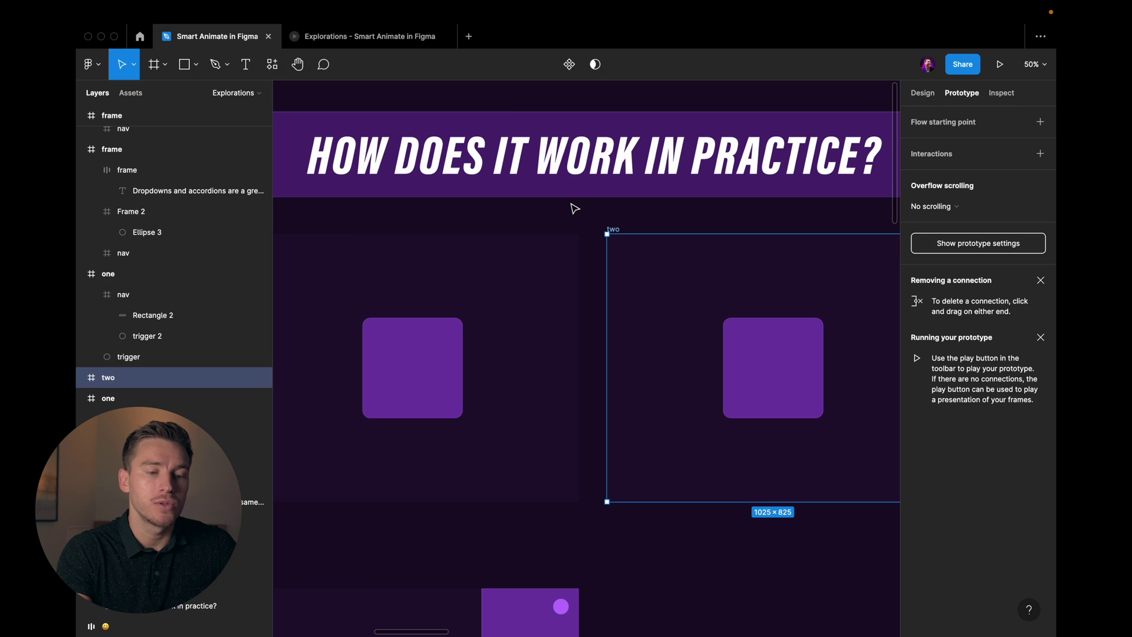
Shrink the square inside frame two to 189×189
{"action": "left_click", "coordinate": [595, 222]}
{"action": "scroll", "coordinate": [599, 227], "scroll_direction": "up", "scroll_amount": 5}
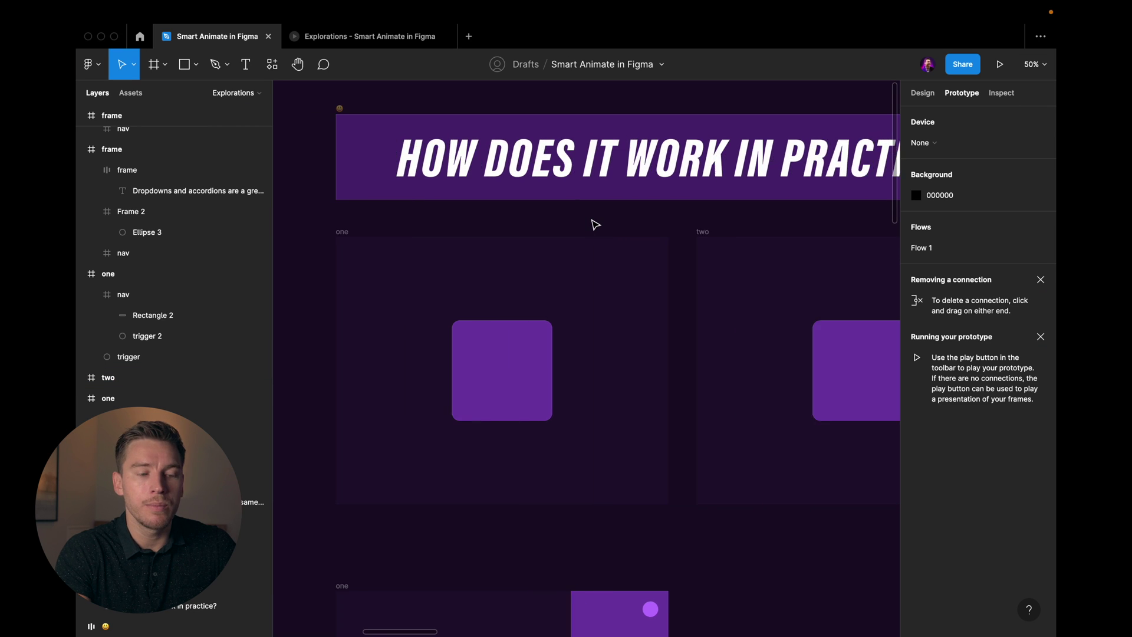
{"action": "scroll", "coordinate": [606, 233], "scroll_direction": "right", "scroll_amount": 3}
{"action": "scroll", "coordinate": [606, 232], "scroll_direction": "up", "scroll_amount": 1}
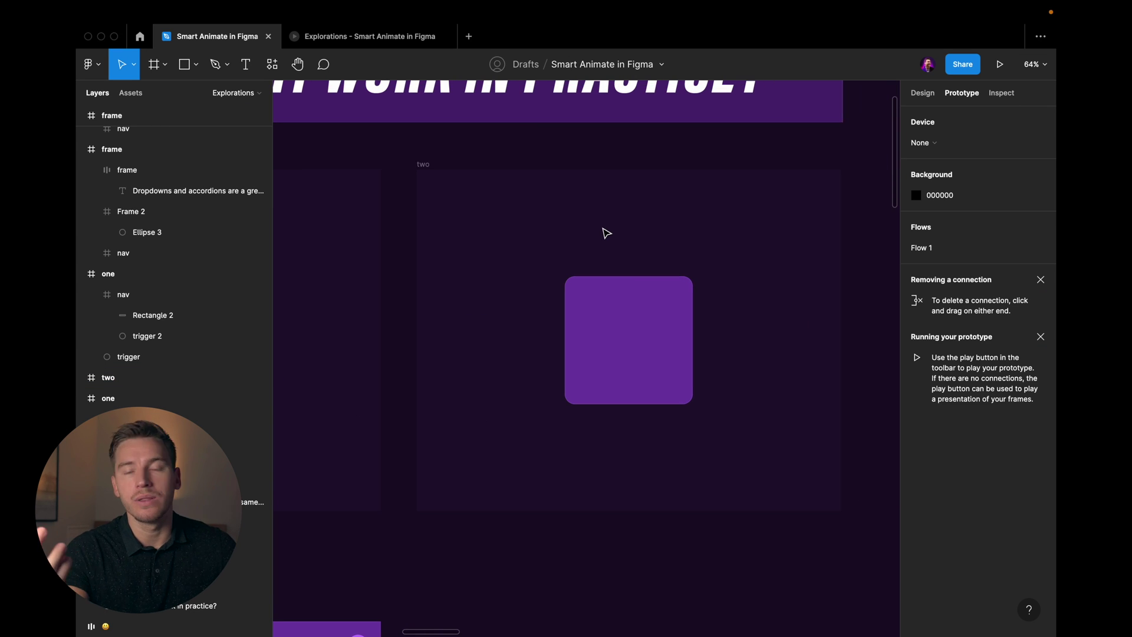
{"action": "left_click", "coordinate": [649, 319]}
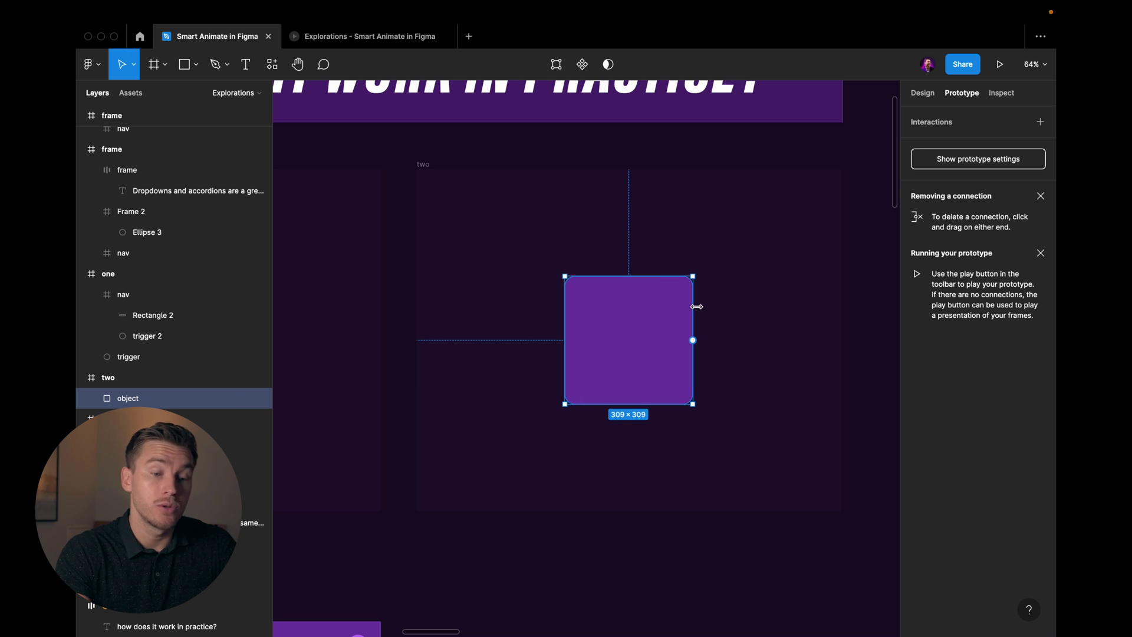
{"action": "left_click_drag", "start_coordinate": [697, 306], "coordinate": [674, 336]}
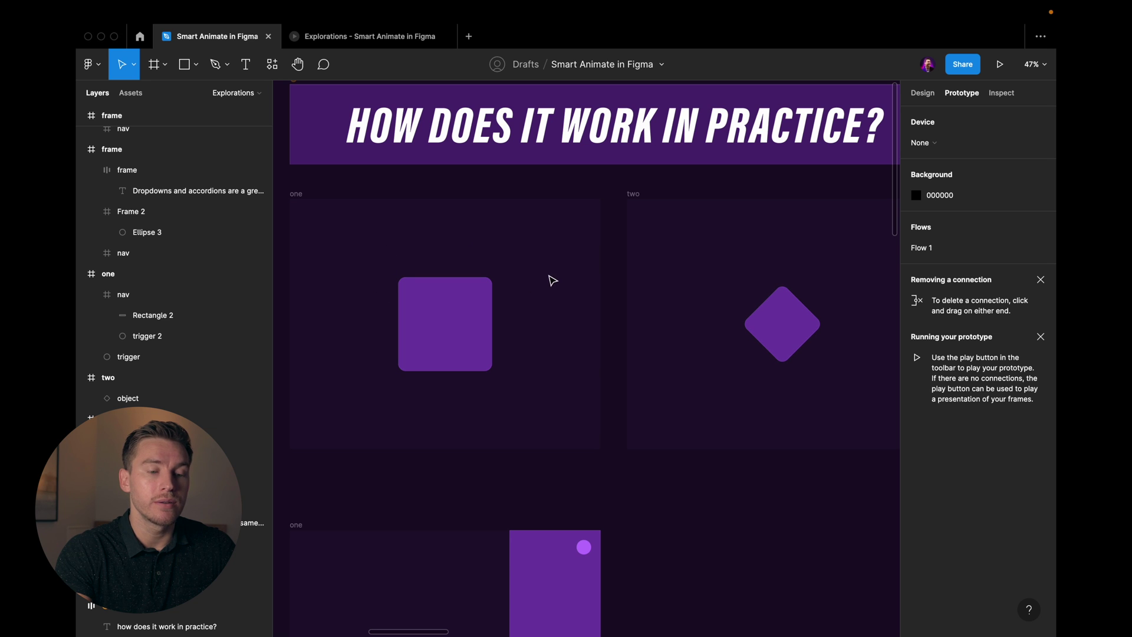
{"action": "scroll", "coordinate": [568, 263], "scroll_direction": "left", "scroll_amount": 3}
{"action": "scroll", "coordinate": [568, 263], "scroll_direction": "up", "scroll_amount": 1}
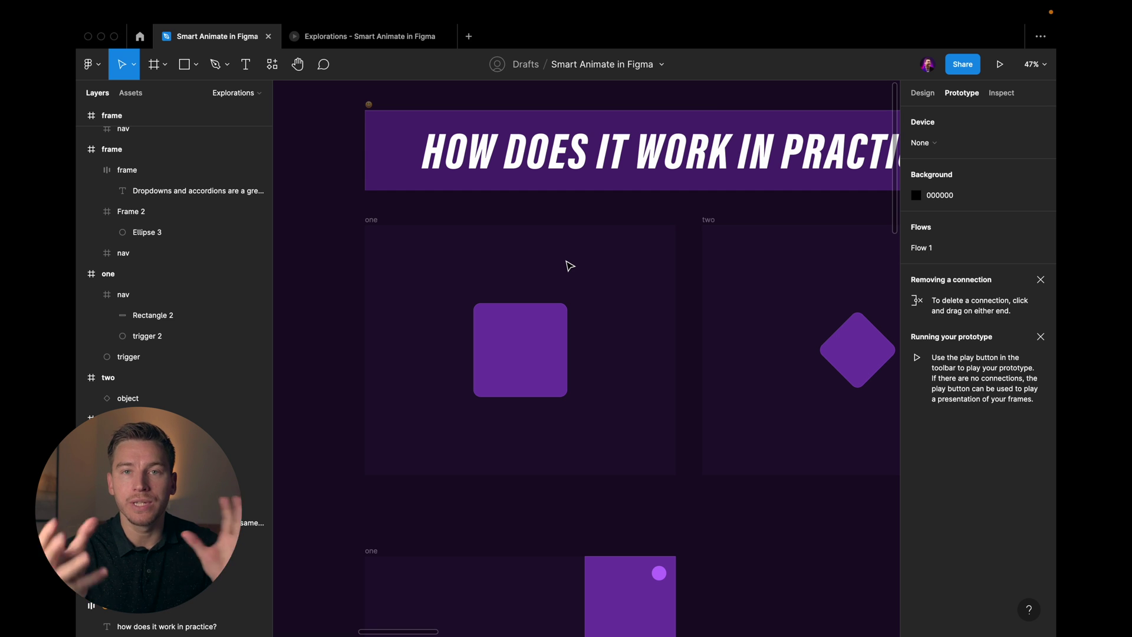
Add frame one as the Flow 2 starting point and zoom to its 309×309 square
{"action": "left_click", "coordinate": [372, 219]}
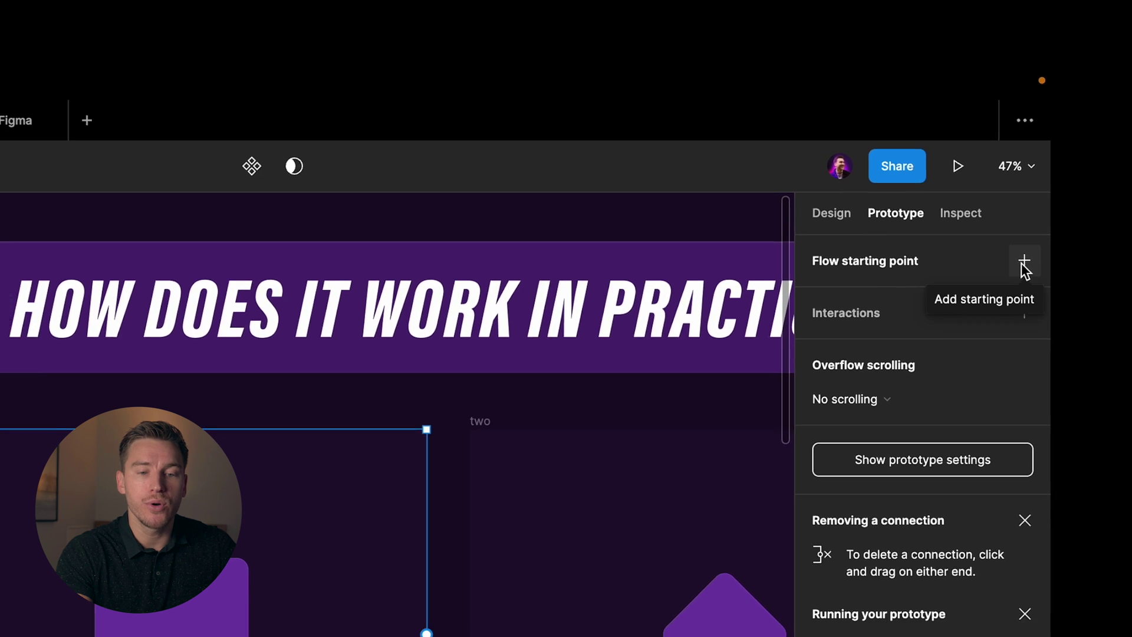
{"action": "left_click", "coordinate": [1024, 263]}
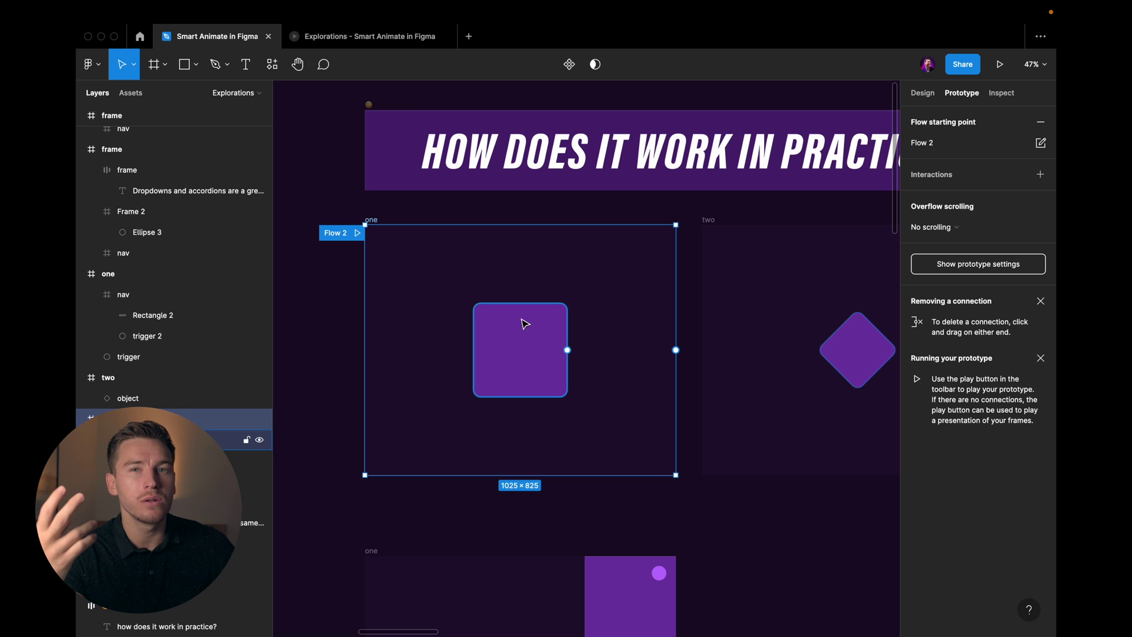
{"action": "left_click", "coordinate": [524, 324]}
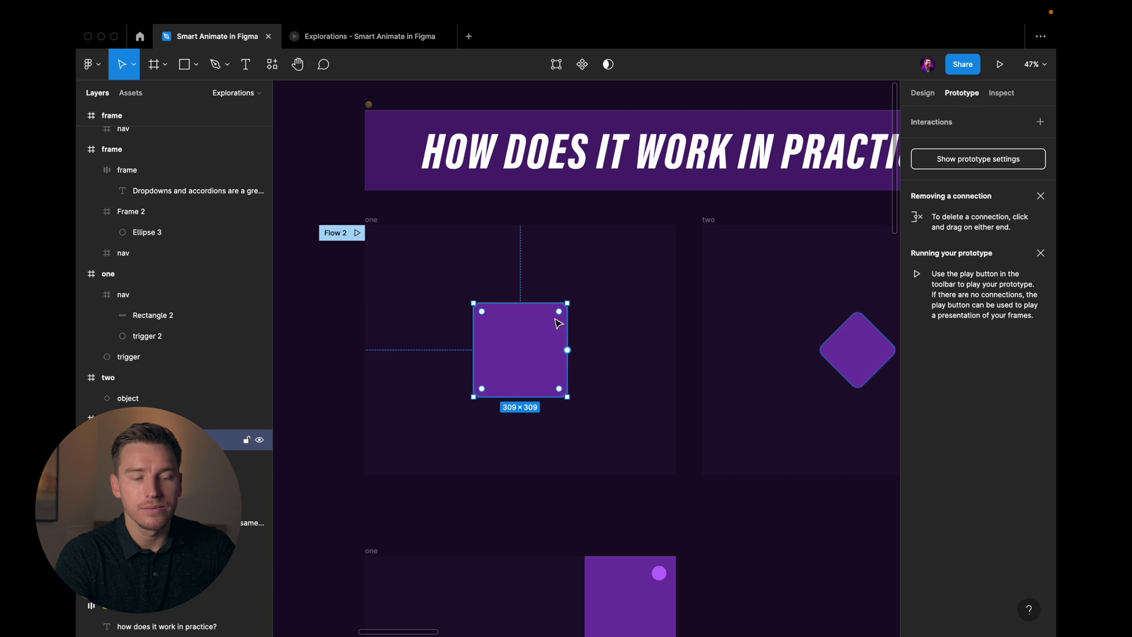
{"action": "key", "text": "shift+2"}
{"action": "scroll", "coordinate": [553, 322], "scroll_direction": "down", "scroll_amount": 5}
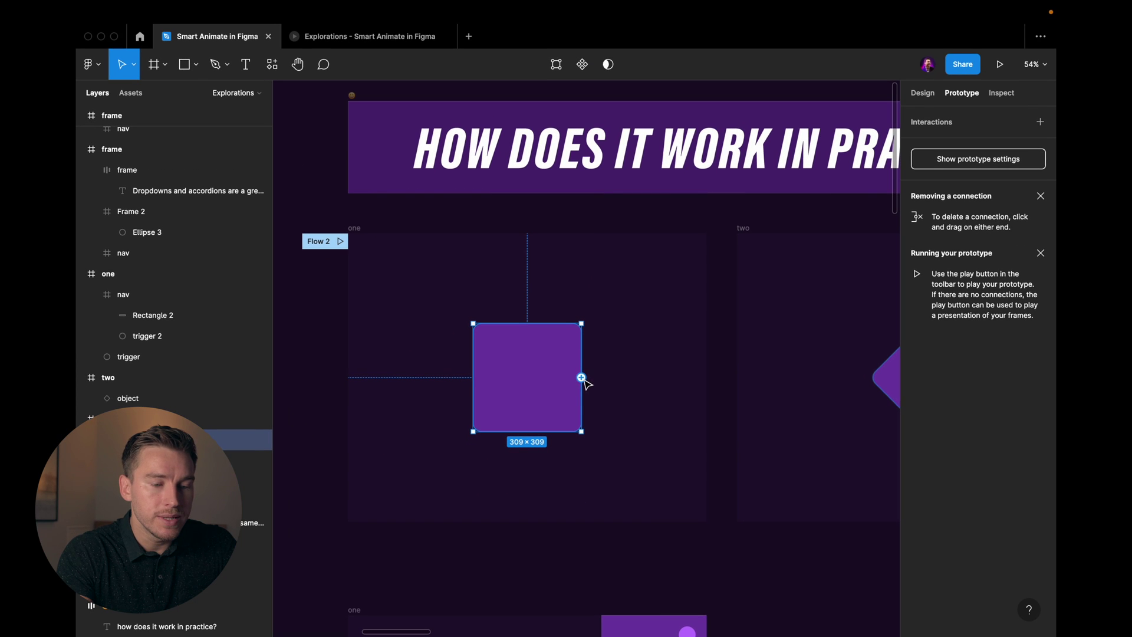
Link frame one's square to frame two On click, trying Instant before settling on Smart animate
{"action": "left_click_drag", "start_coordinate": [581, 371], "coordinate": [752, 380]}
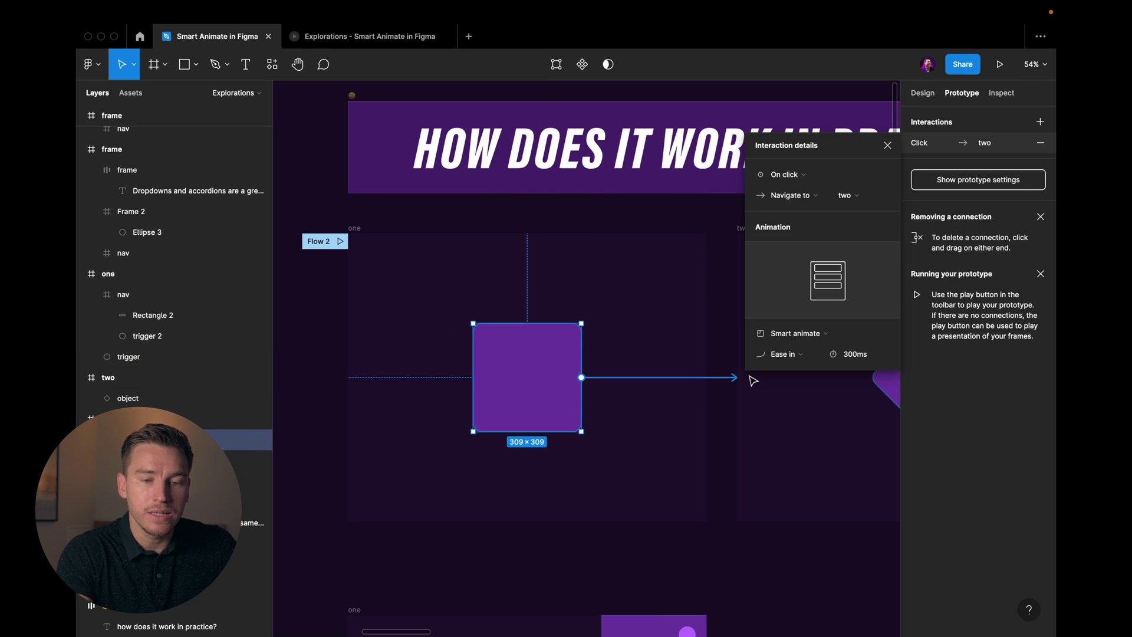
{"action": "scroll", "coordinate": [638, 364], "scroll_direction": "up", "scroll_amount": 3}
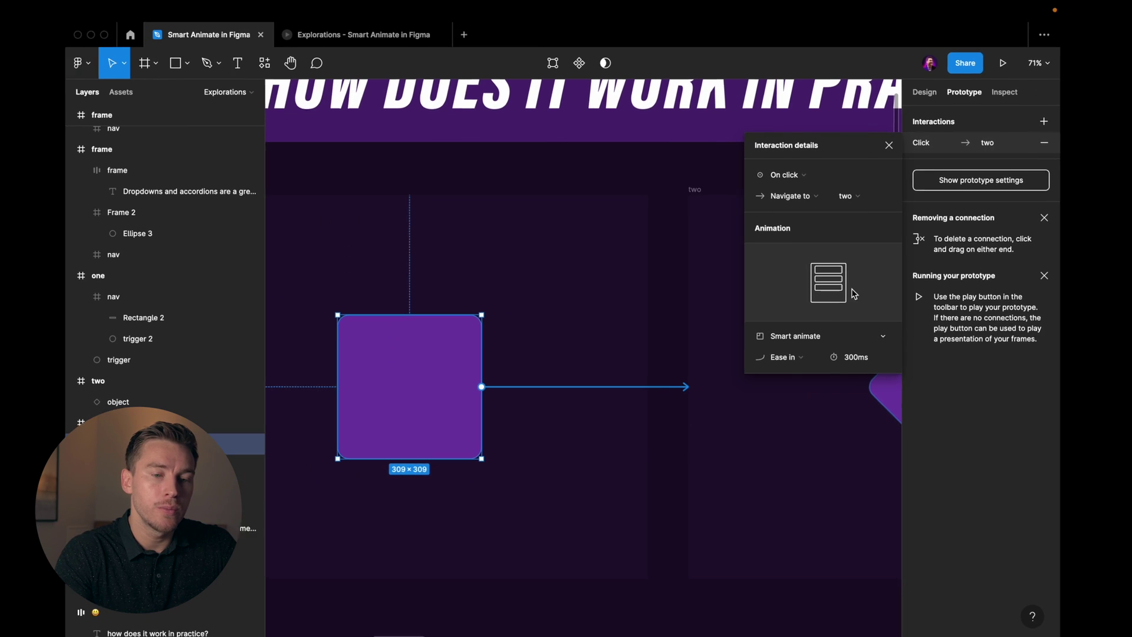
{"action": "left_click", "coordinate": [783, 176]}
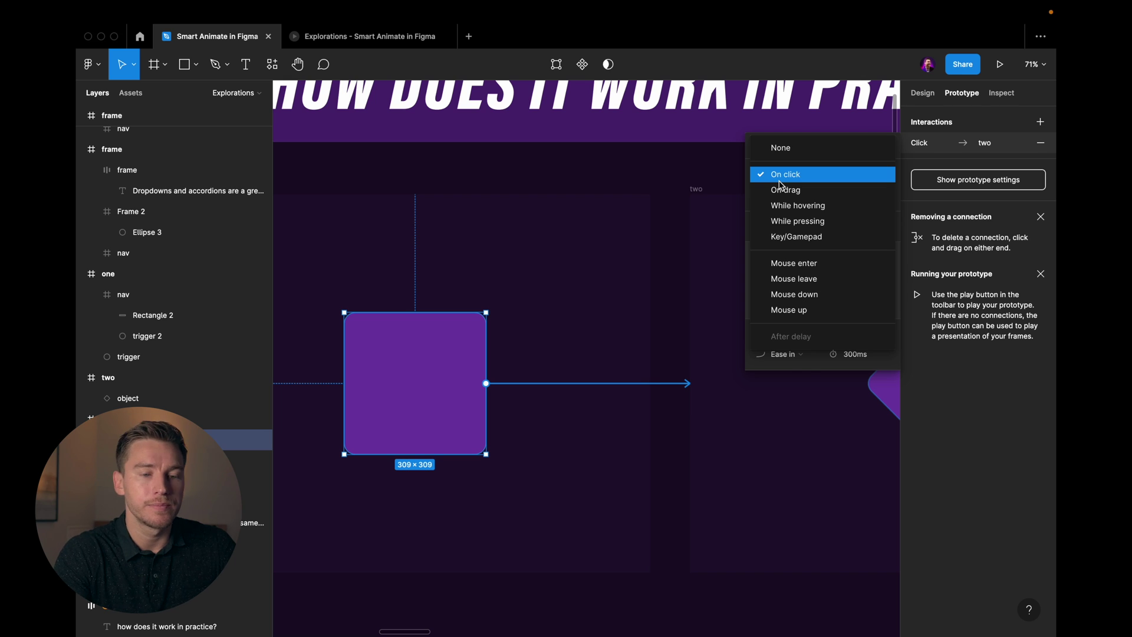
{"action": "left_click", "coordinate": [780, 177]}
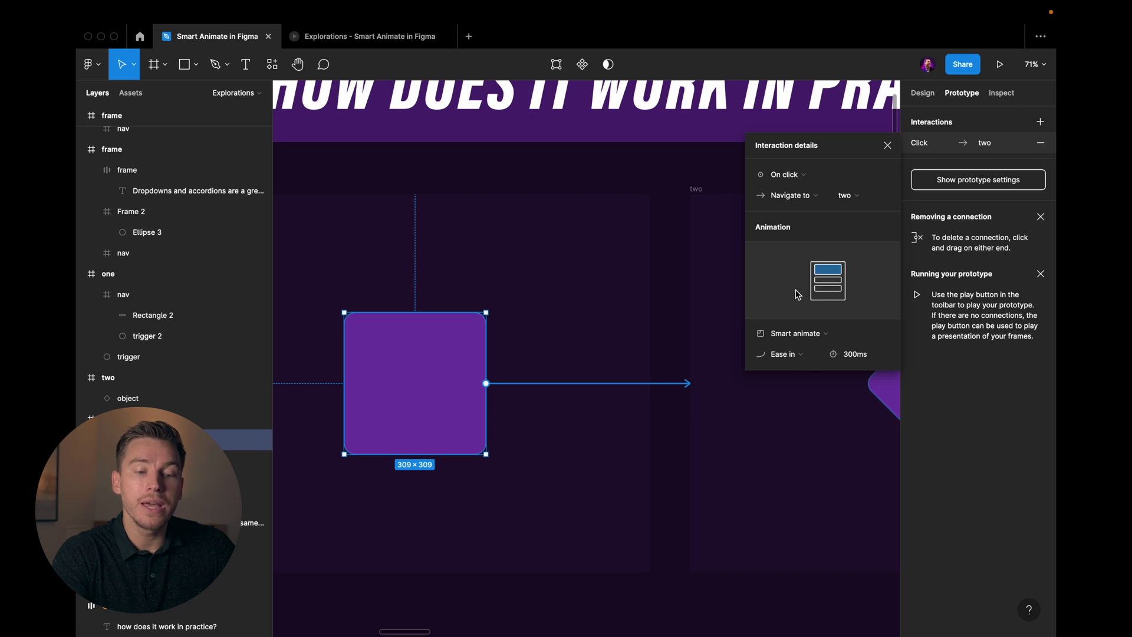
{"action": "left_click", "coordinate": [796, 332]}
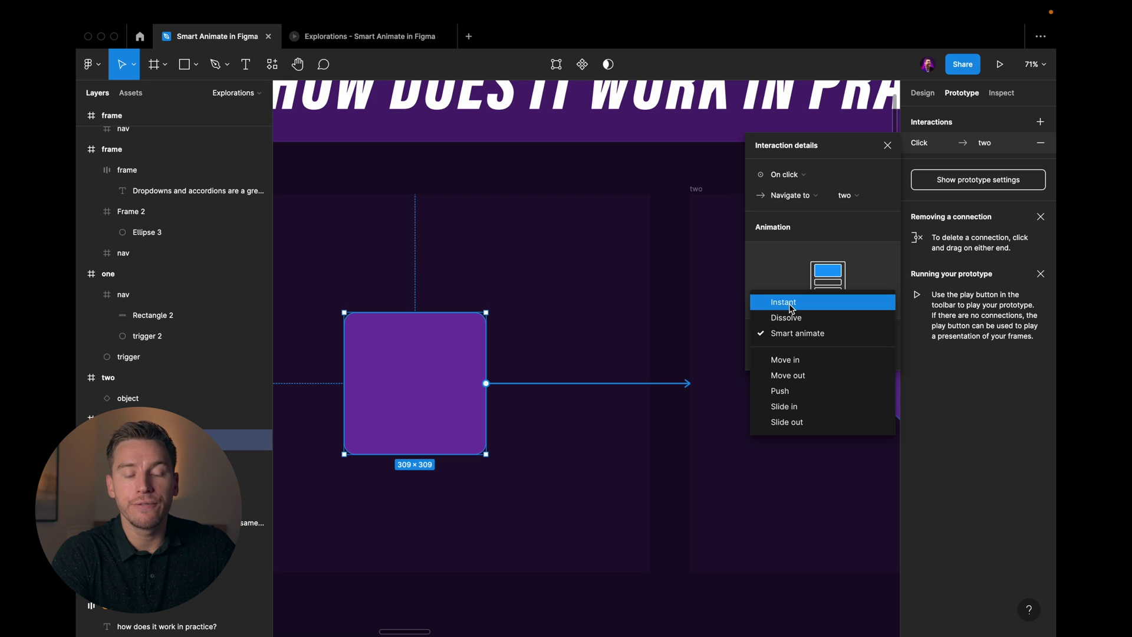
{"action": "left_click", "coordinate": [792, 307]}
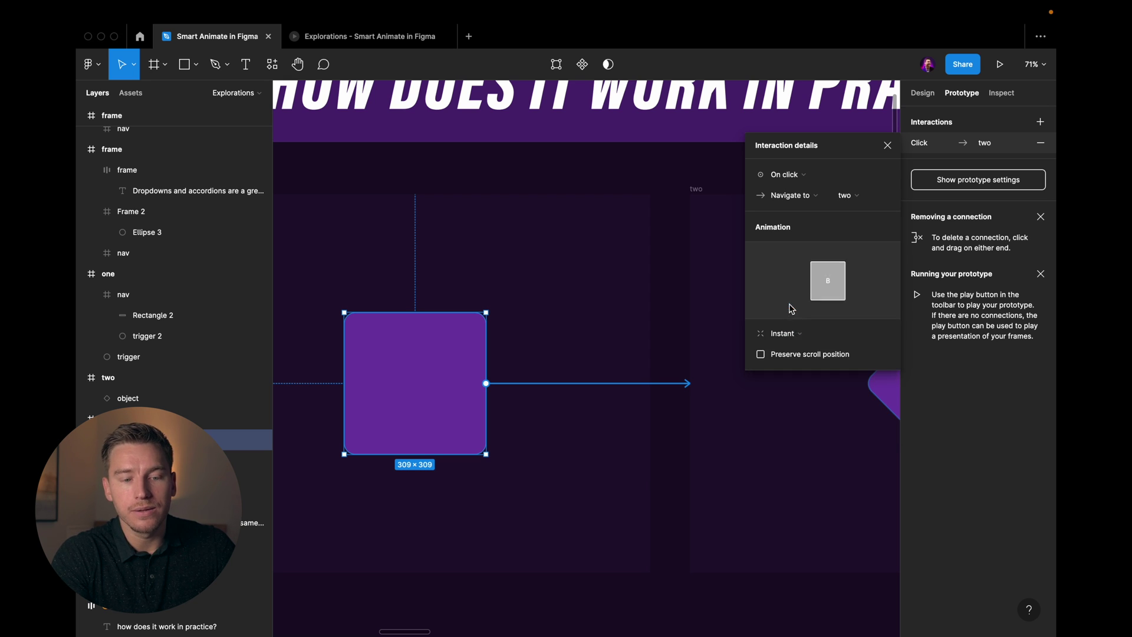
{"action": "left_click", "coordinate": [793, 334]}
{"action": "left_click", "coordinate": [792, 361]}
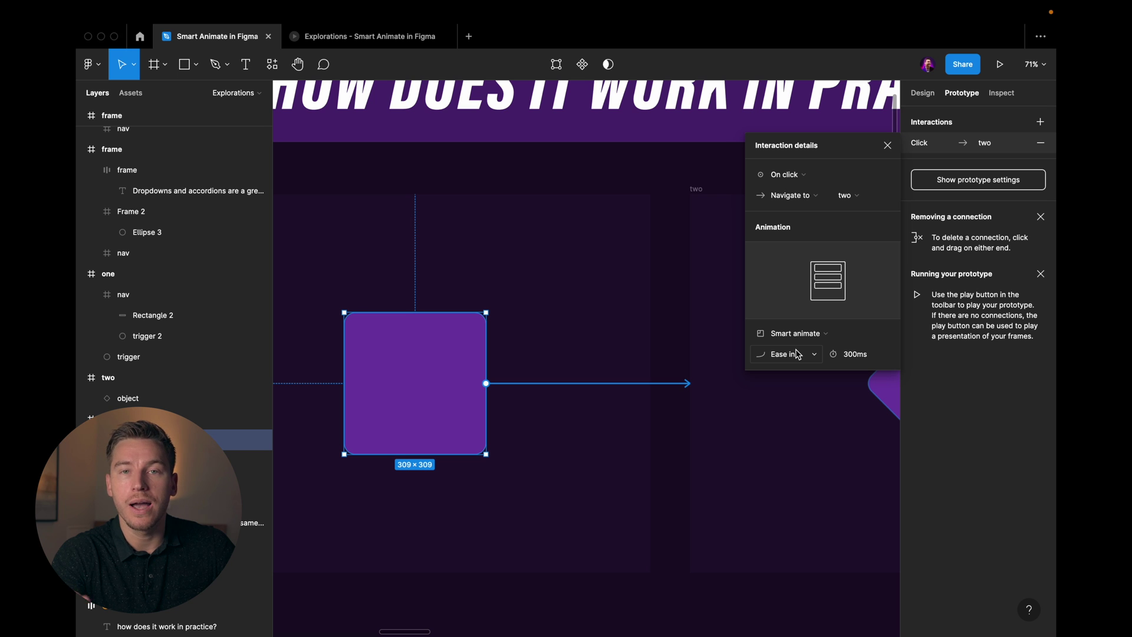
Keep the Ease in curve at 300ms and close the interaction details
{"action": "left_click", "coordinate": [797, 354]}
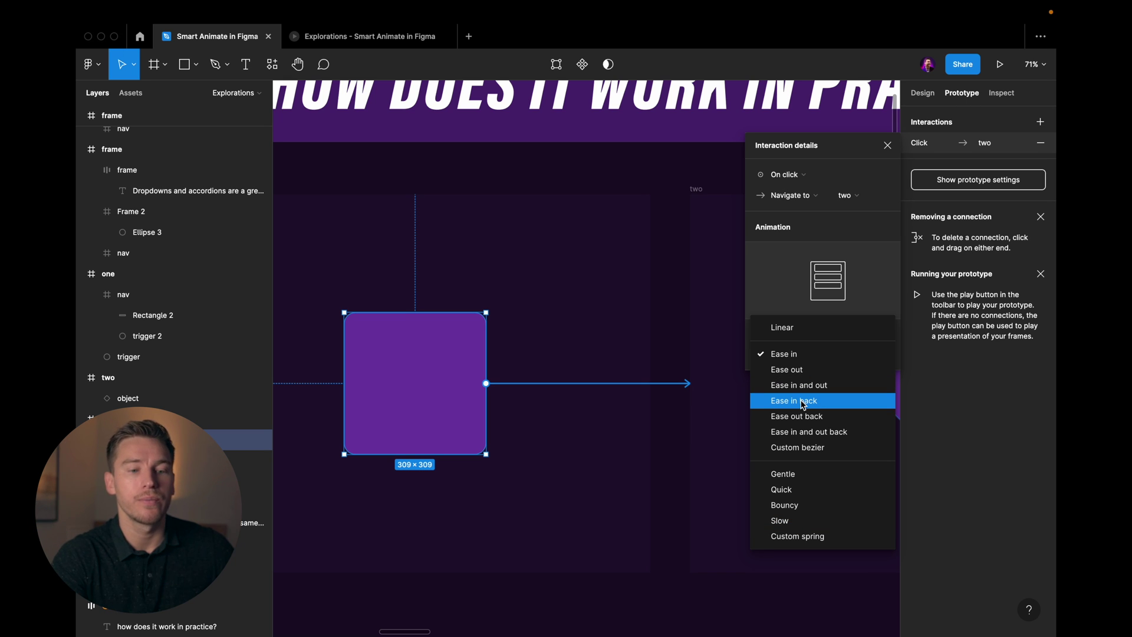
{"action": "left_click", "coordinate": [803, 354]}
{"action": "scroll", "coordinate": [719, 349], "scroll_direction": "right", "scroll_amount": 1}
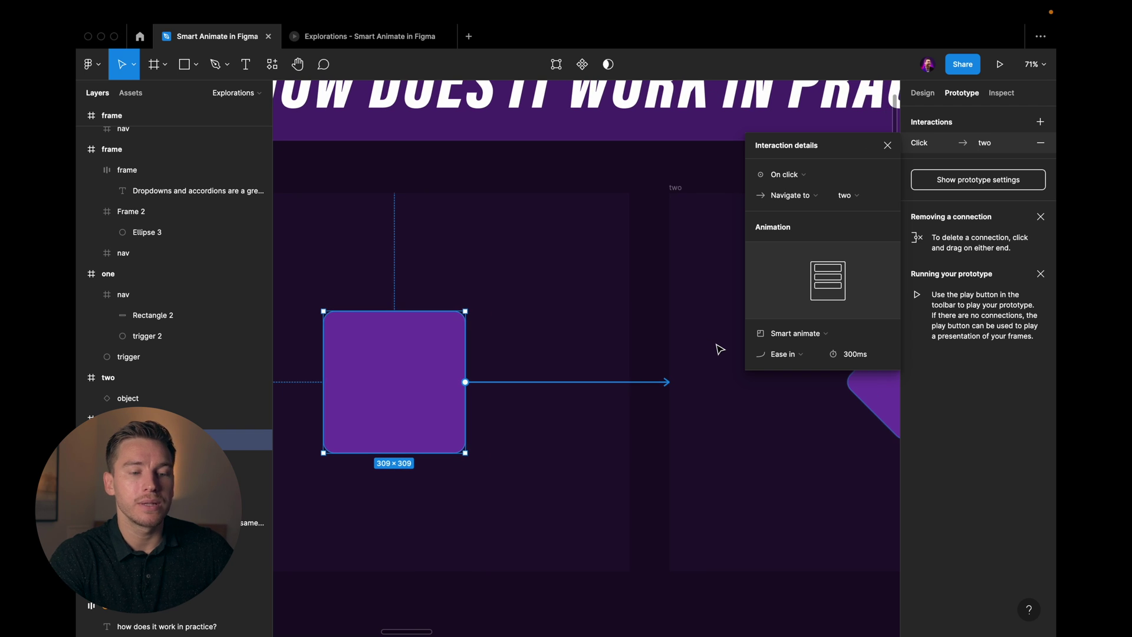
{"action": "scroll", "coordinate": [693, 338], "scroll_direction": "down", "scroll_amount": 3}
{"action": "left_click", "coordinate": [467, 255]}
{"action": "scroll", "coordinate": [470, 258], "scroll_direction": "left", "scroll_amount": 1}
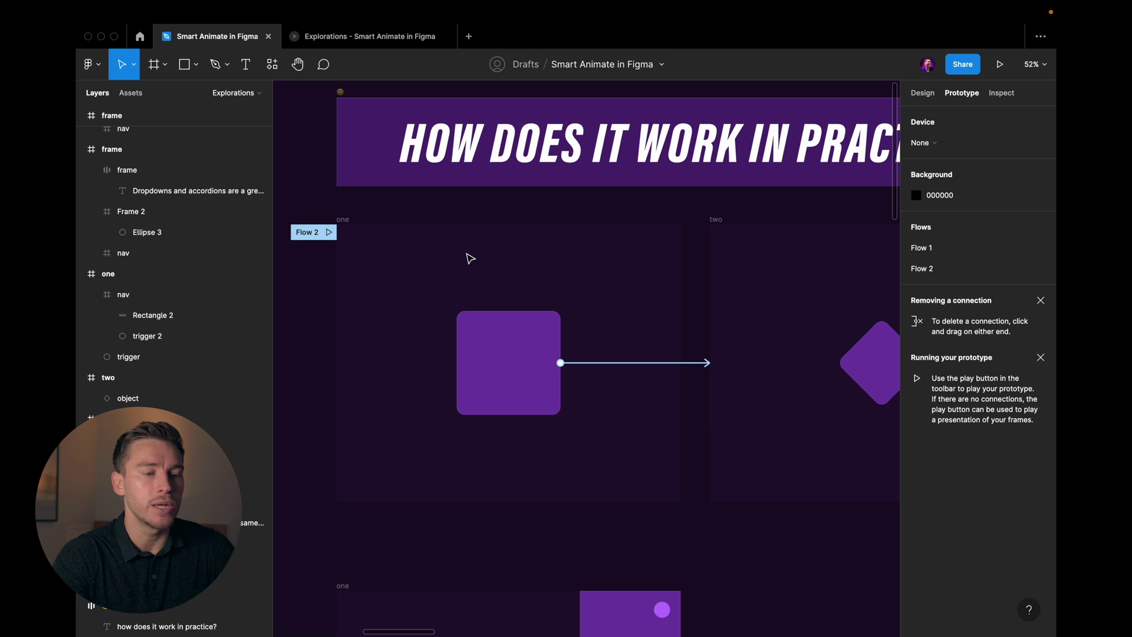
{"action": "left_click", "coordinate": [329, 233]}
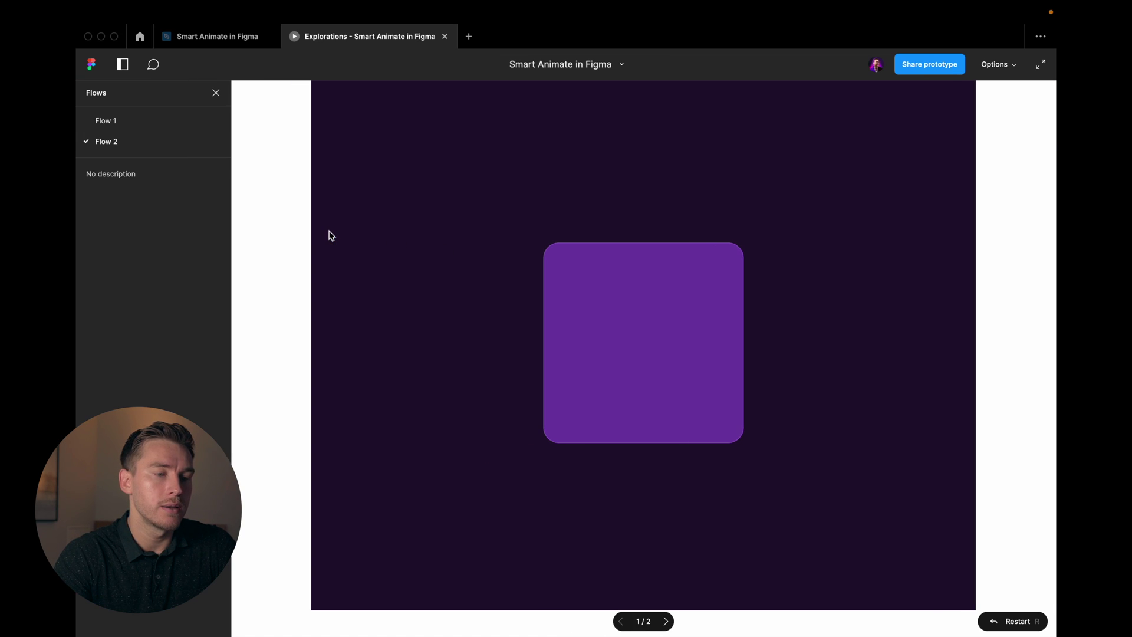
{"action": "left_click", "coordinate": [629, 287]}
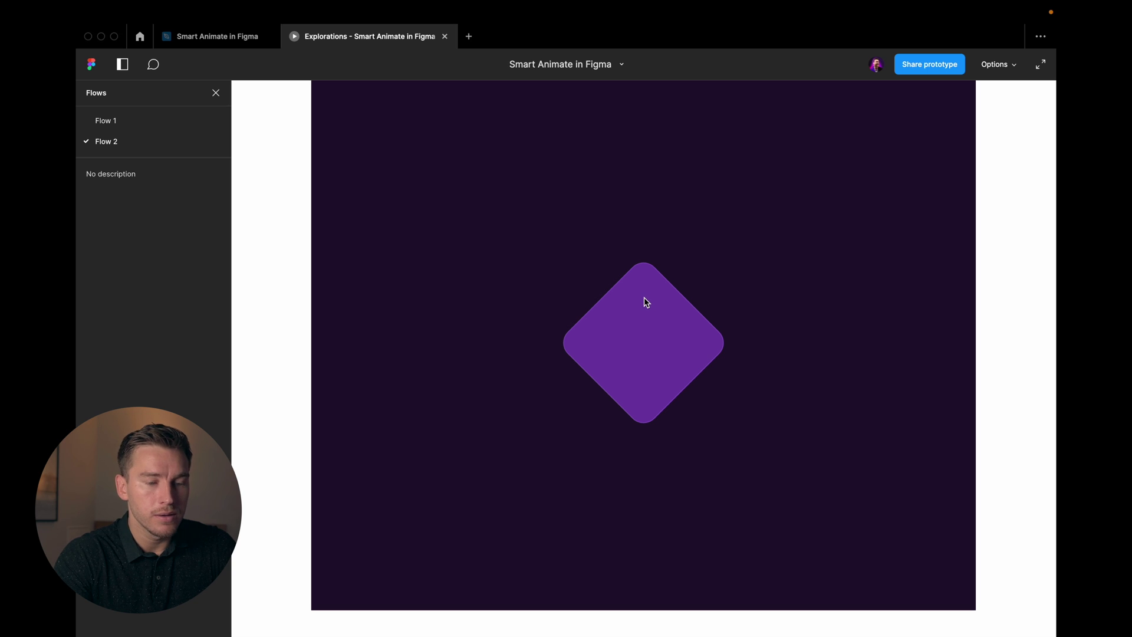
{"action": "left_click", "coordinate": [250, 45]}
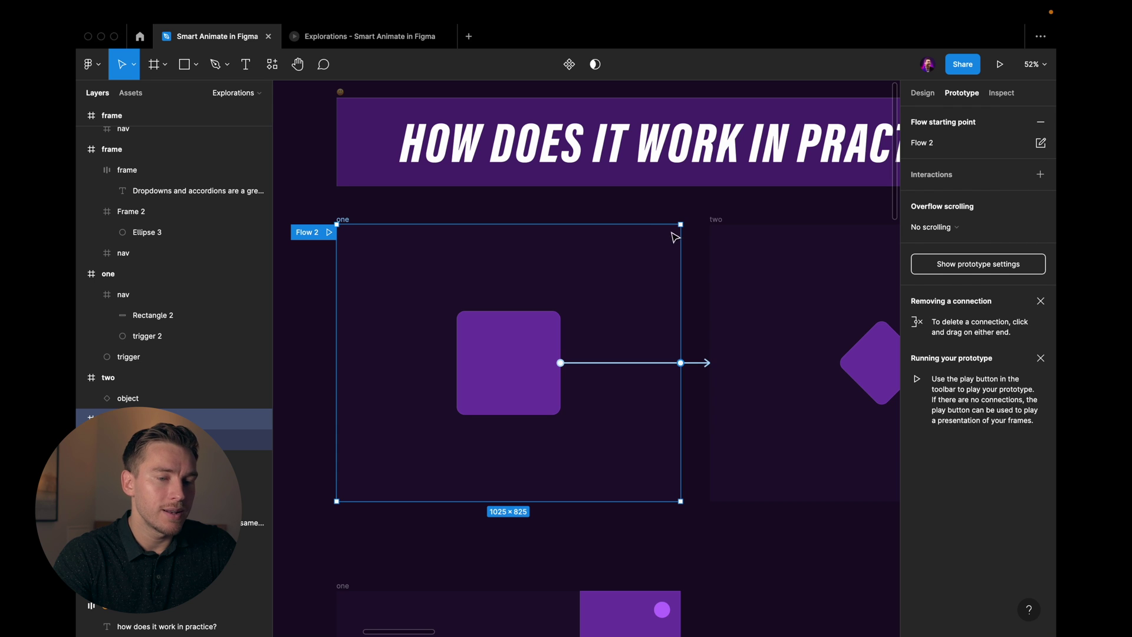
{"action": "scroll", "coordinate": [675, 237], "scroll_direction": "right", "scroll_amount": 3}
{"action": "left_click", "coordinate": [768, 340]}
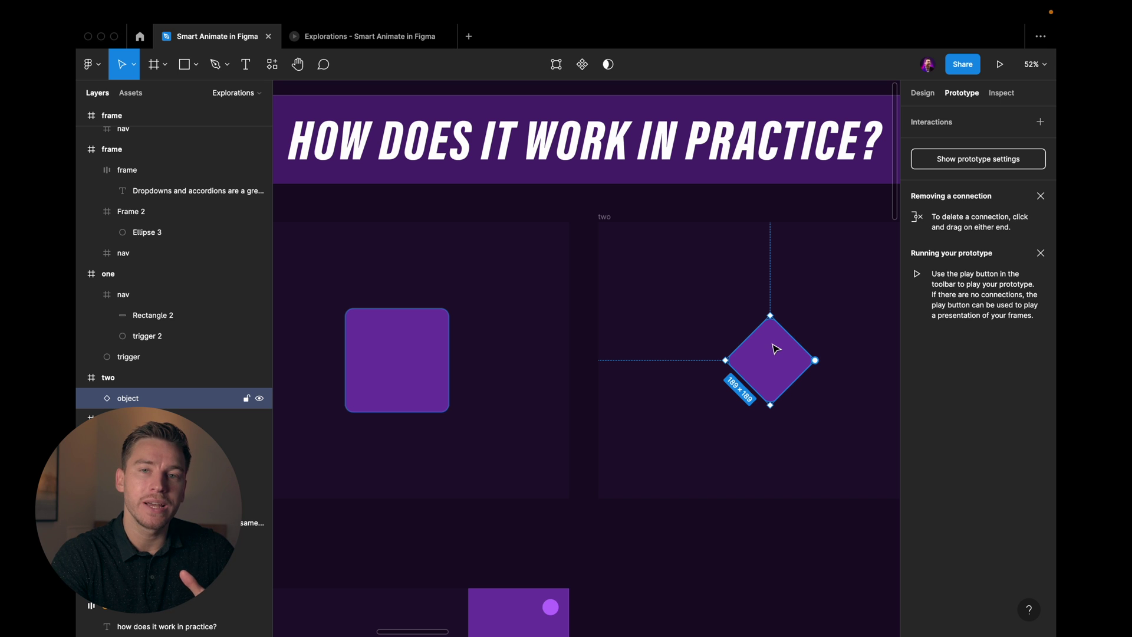
Give the diamond an on-click Navigate to interaction targeting frame one
{"action": "scroll", "coordinate": [776, 349], "scroll_direction": "right", "scroll_amount": 1}
{"action": "scroll", "coordinate": [772, 347], "scroll_direction": "up", "scroll_amount": 1}
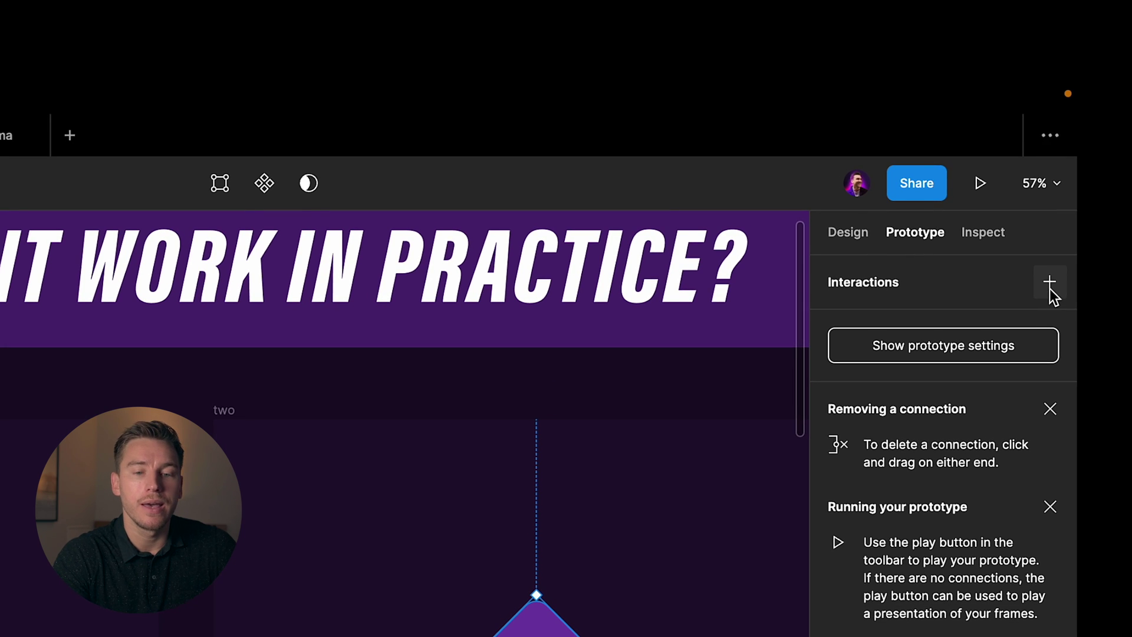
{"action": "left_click", "coordinate": [1049, 283]}
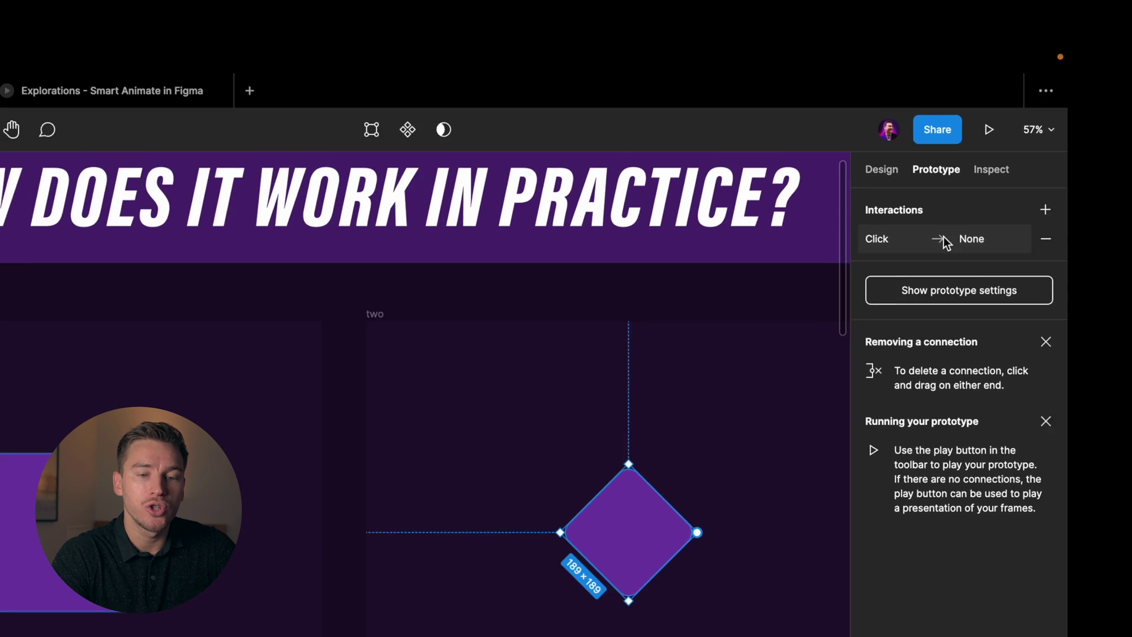
{"action": "left_click", "coordinate": [957, 320]}
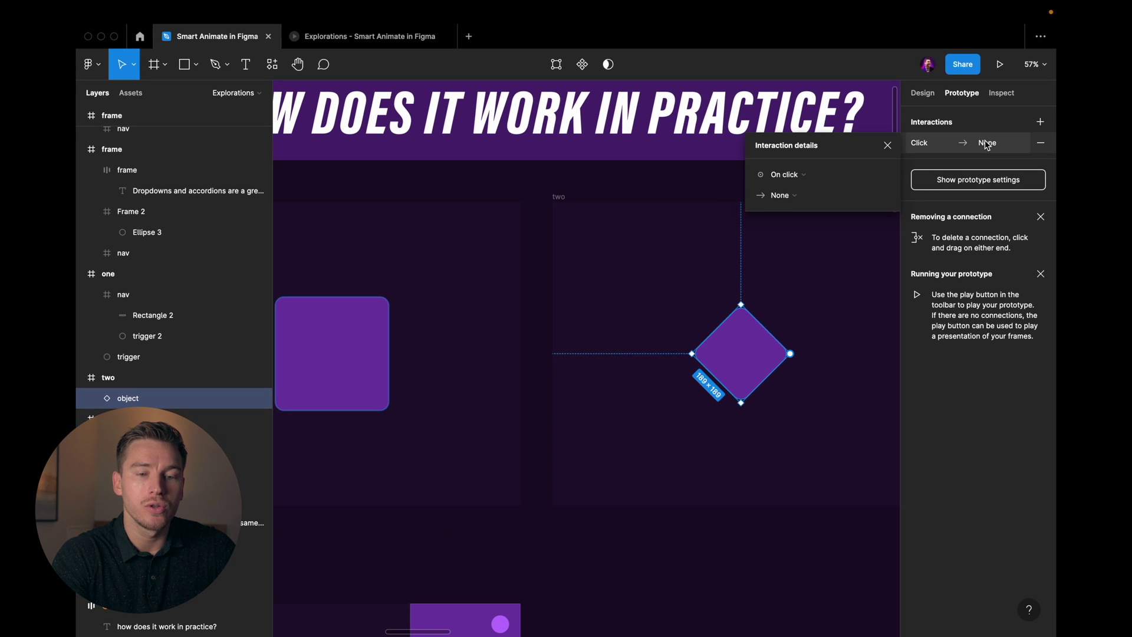
{"action": "left_click", "coordinate": [796, 203]}
{"action": "left_click", "coordinate": [797, 223]}
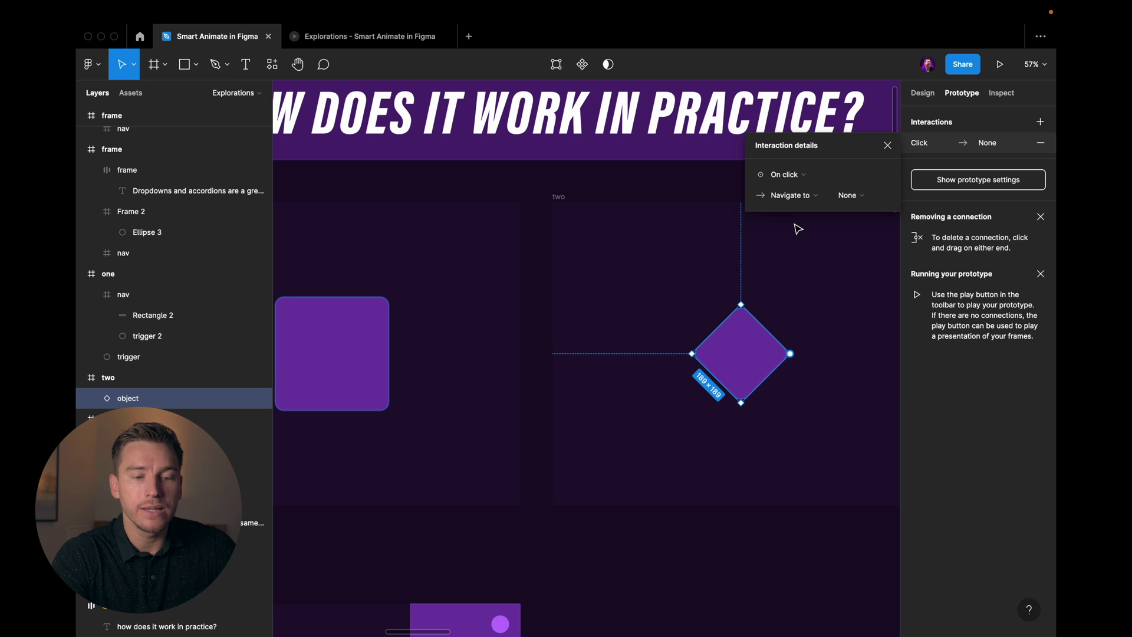
{"action": "left_click", "coordinate": [853, 199]}
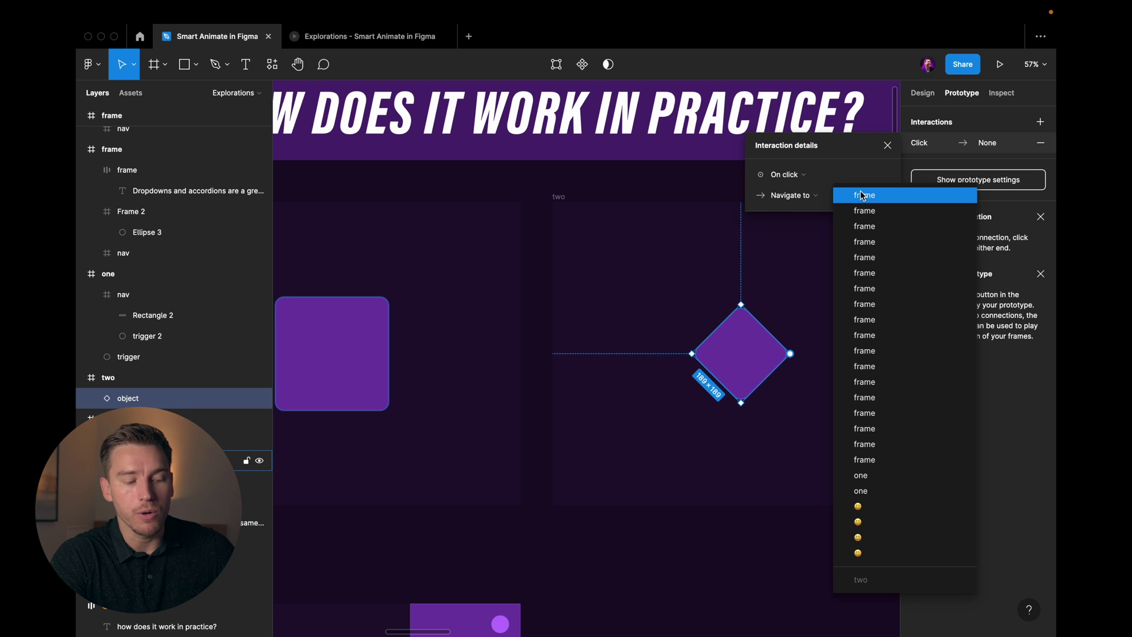
{"action": "key", "text": "Escape"}
{"action": "key", "text": "Escape"}
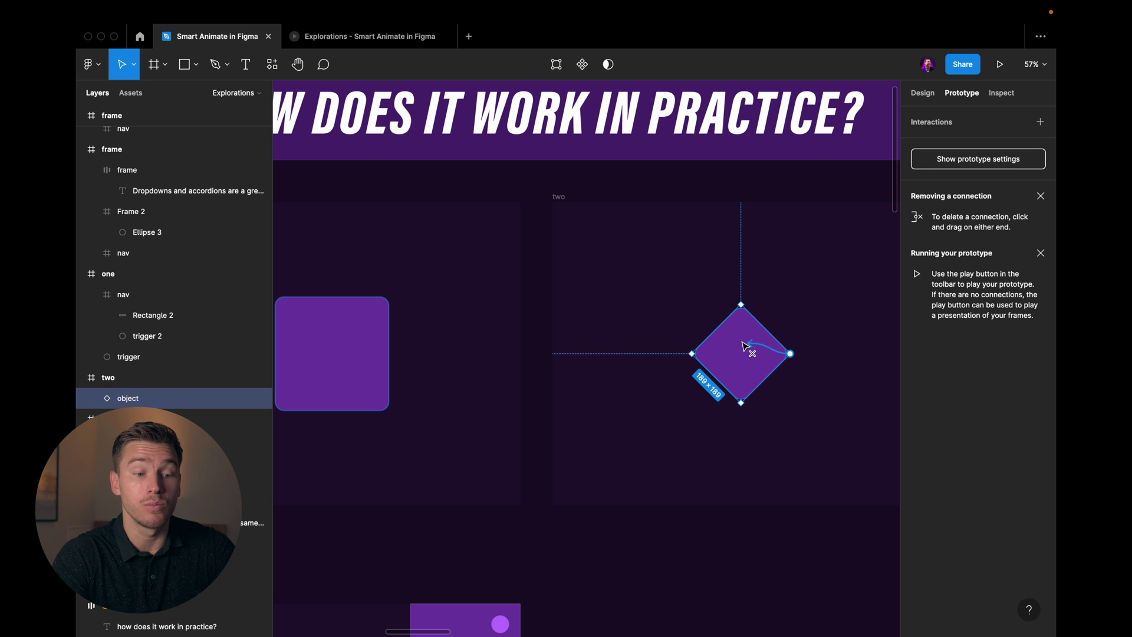
{"action": "left_click_drag", "start_coordinate": [743, 344], "coordinate": [521, 353]}
{"action": "scroll", "coordinate": [594, 323], "scroll_direction": "right", "scroll_amount": 3}
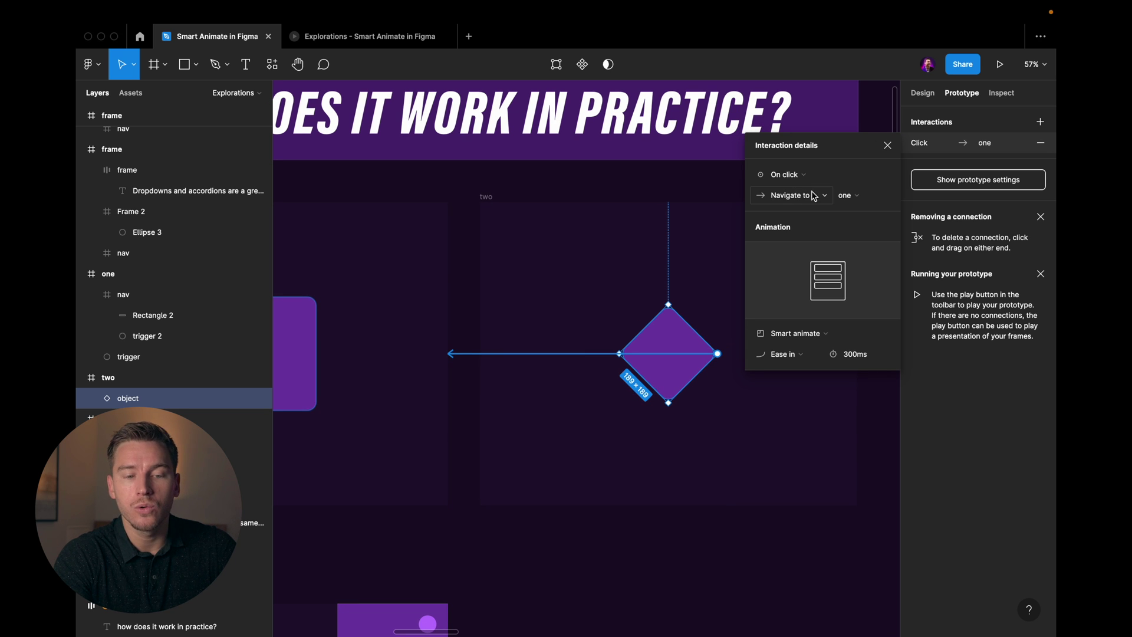
{"action": "scroll", "coordinate": [523, 230], "scroll_direction": "left", "scroll_amount": 5}
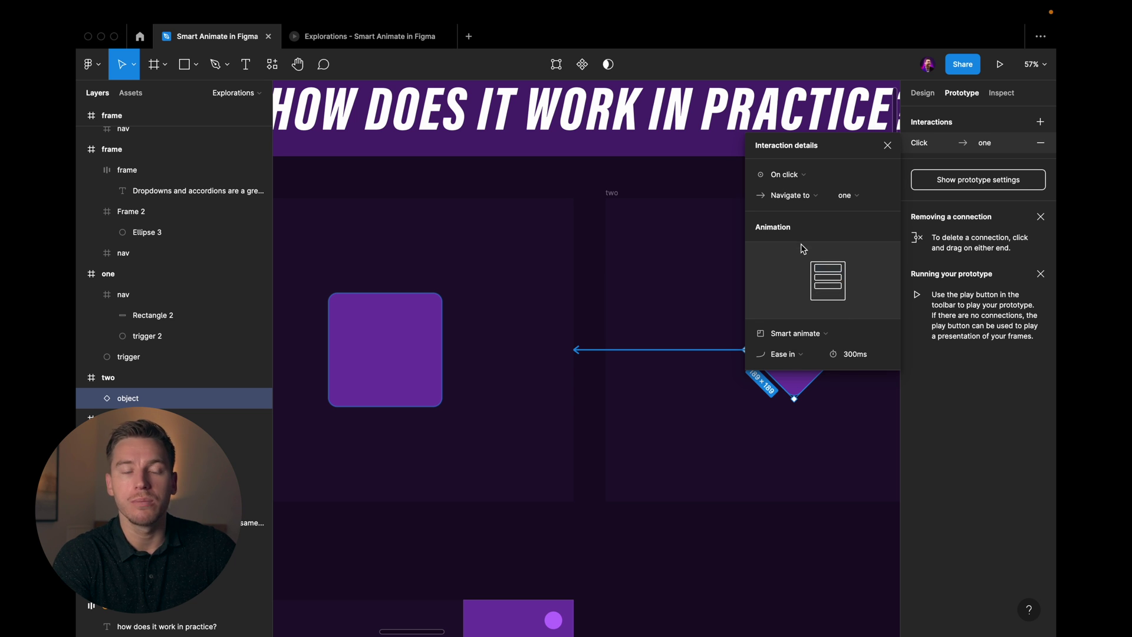
In the prototype preview, click the diamond to watch it animate back to the square
{"action": "left_click", "coordinate": [396, 47]}
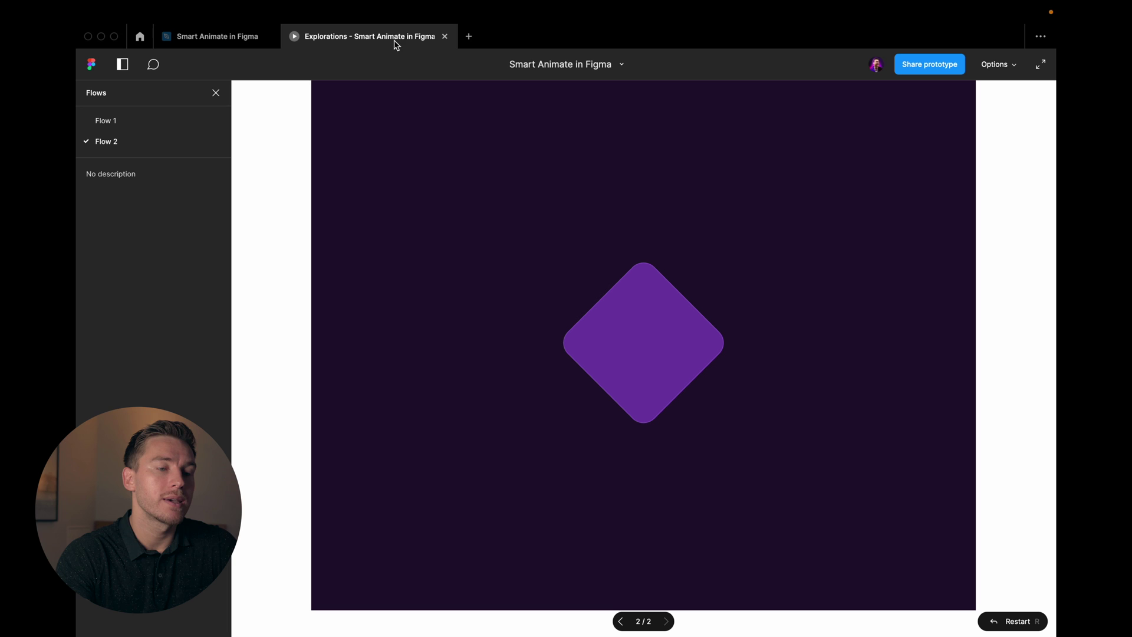
{"action": "left_click", "coordinate": [654, 329]}
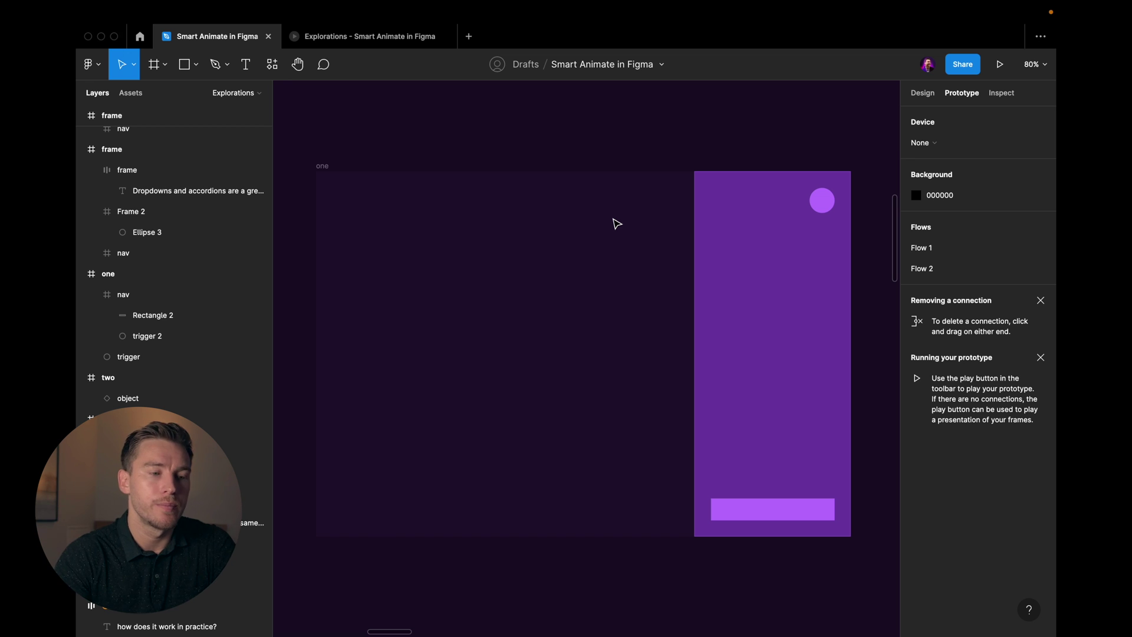
Make two copies of the sidebar frame one, placed side by side to its right
{"action": "scroll", "coordinate": [614, 222], "scroll_direction": "down", "scroll_amount": 5}
{"action": "left_click", "coordinate": [381, 182]}
{"action": "left_click_drag", "start_coordinate": [381, 182], "coordinate": [696, 195]}
{"action": "scroll", "coordinate": [628, 212], "scroll_direction": "down", "scroll_amount": 5}
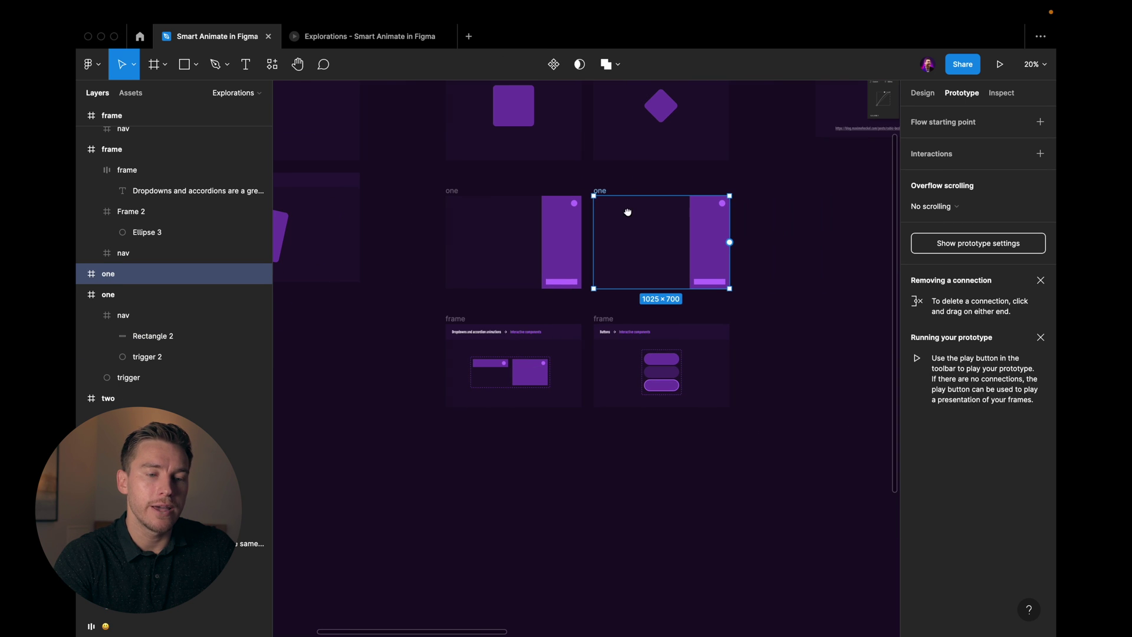
{"action": "left_click_drag", "start_coordinate": [601, 194], "coordinate": [750, 203]}
{"action": "scroll", "coordinate": [616, 202], "scroll_direction": "up", "scroll_amount": 5}
Rename the middle copy 'two' and the right copy 'three'
{"action": "double_click", "coordinate": [597, 191]}
{"action": "type", "text": "two"}
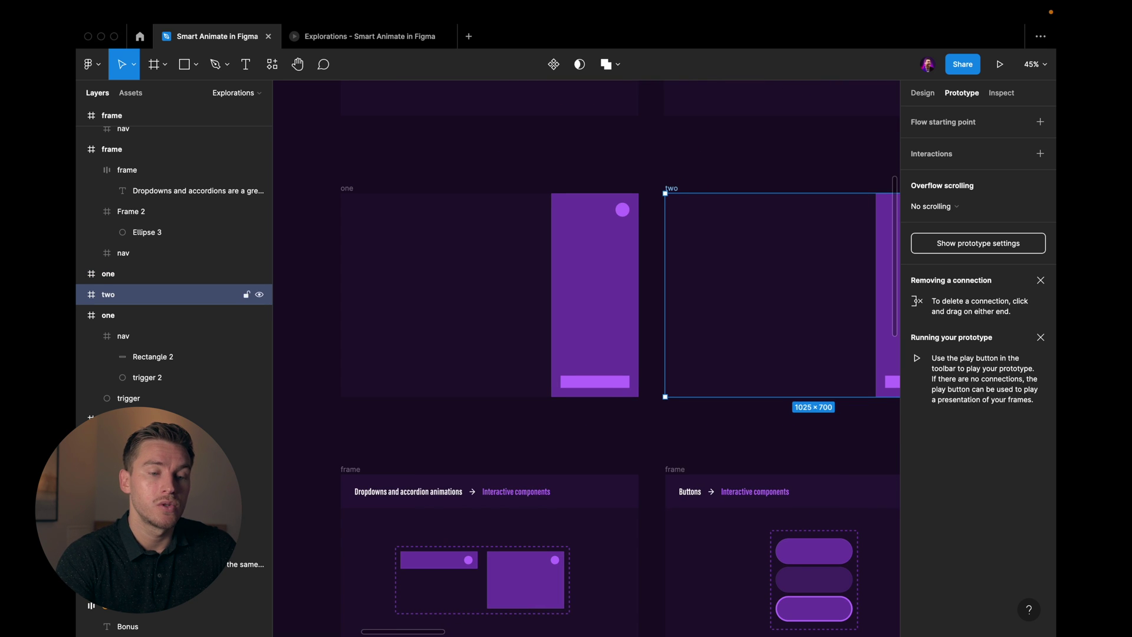
{"action": "scroll", "coordinate": [771, 197], "scroll_direction": "right", "scroll_amount": 5}
{"action": "double_click", "coordinate": [730, 195]}
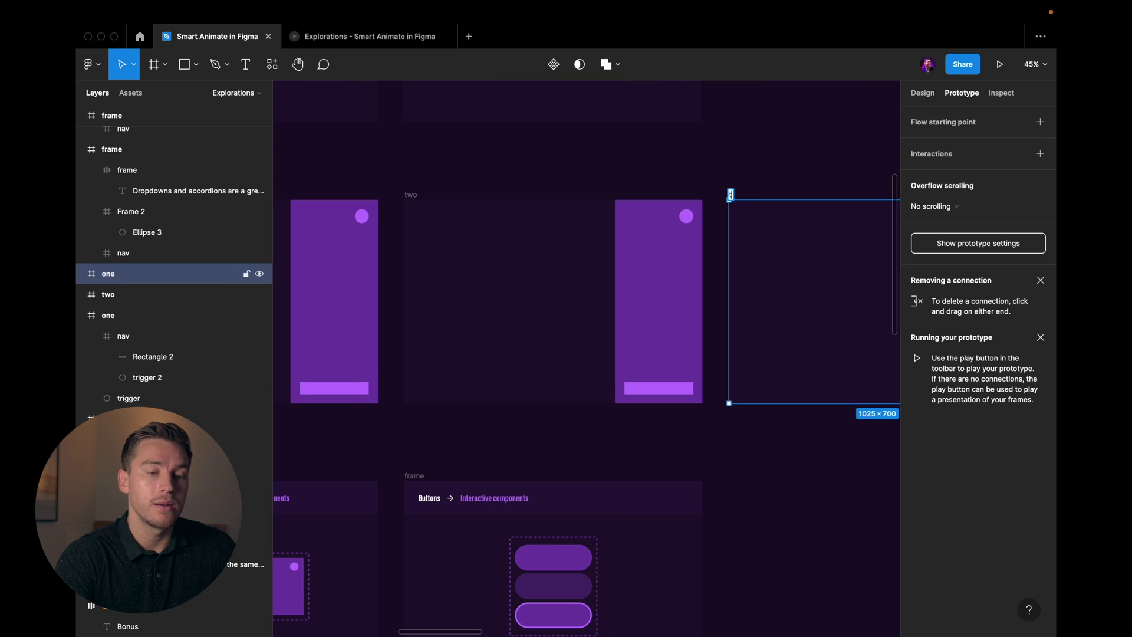
{"action": "key", "text": "Return"}
{"action": "key", "text": "Escape"}
{"action": "scroll", "coordinate": [697, 308], "scroll_direction": "up", "scroll_amount": 3}
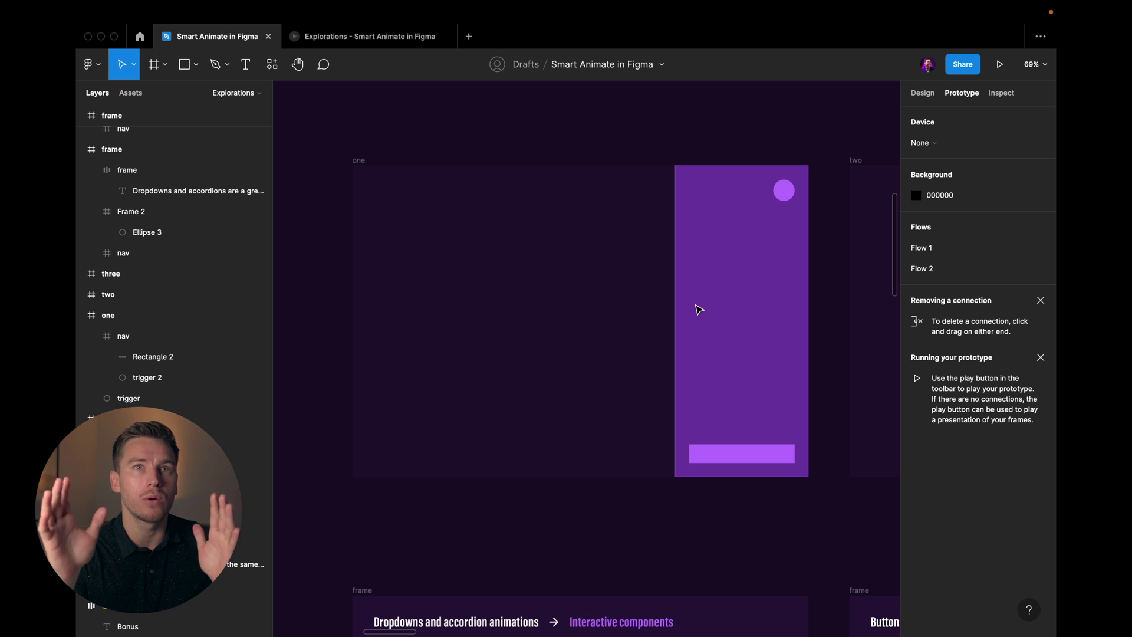
Widen the purple nav panel in frame three to span the whole frame
{"action": "left_click", "coordinate": [691, 300]}
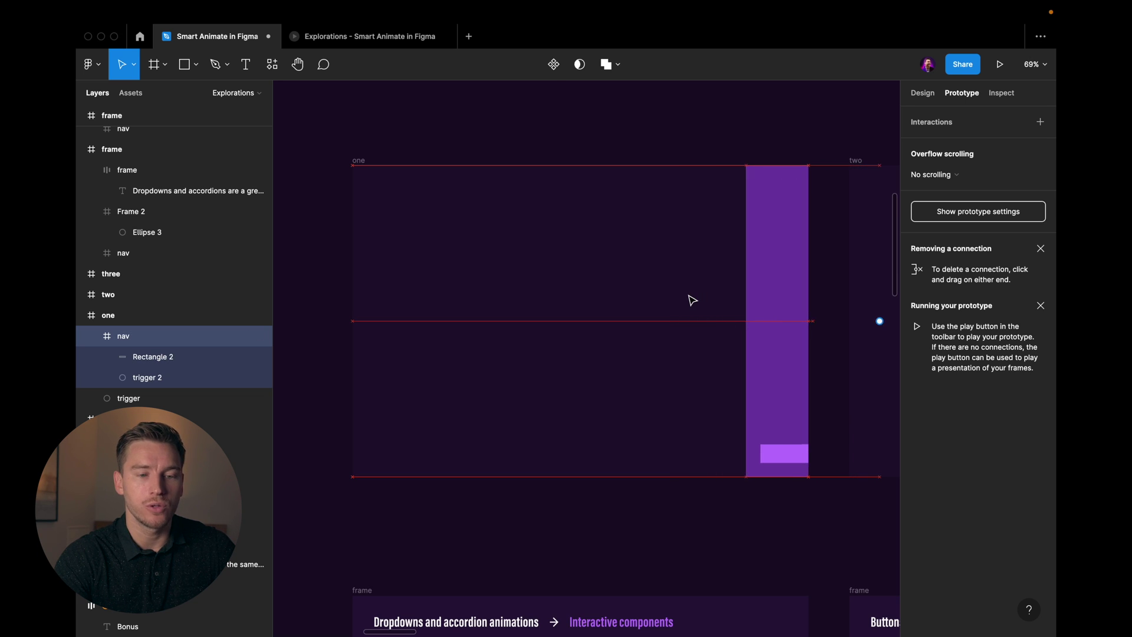
{"action": "scroll", "coordinate": [692, 300], "scroll_direction": "right", "scroll_amount": 5}
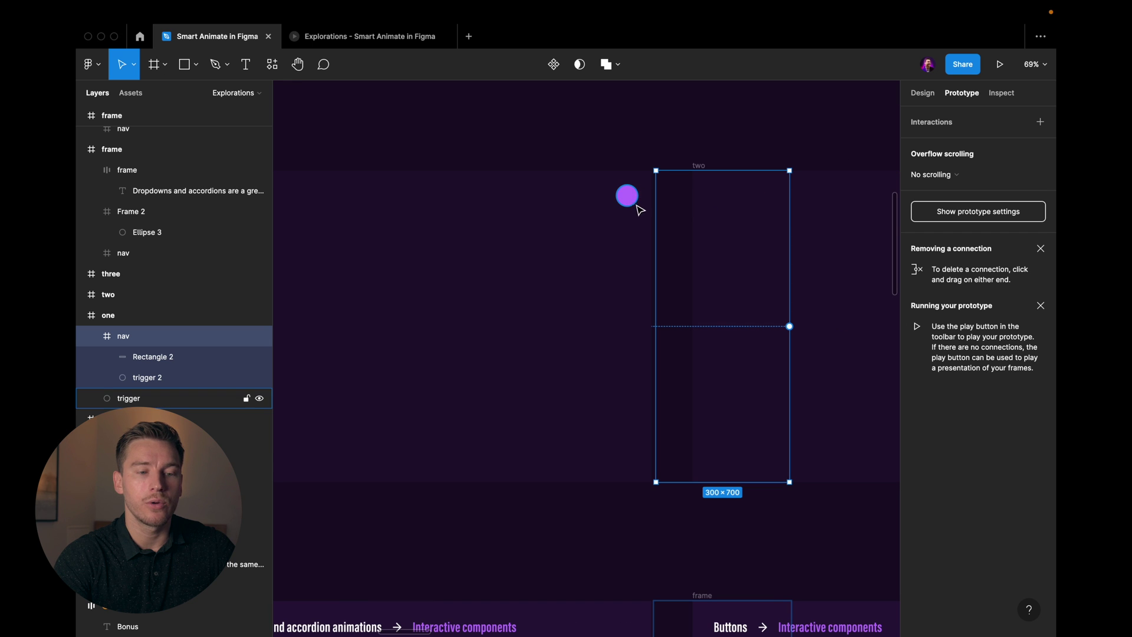
{"action": "left_click", "coordinate": [605, 252]}
{"action": "scroll", "coordinate": [605, 253], "scroll_direction": "right", "scroll_amount": 3}
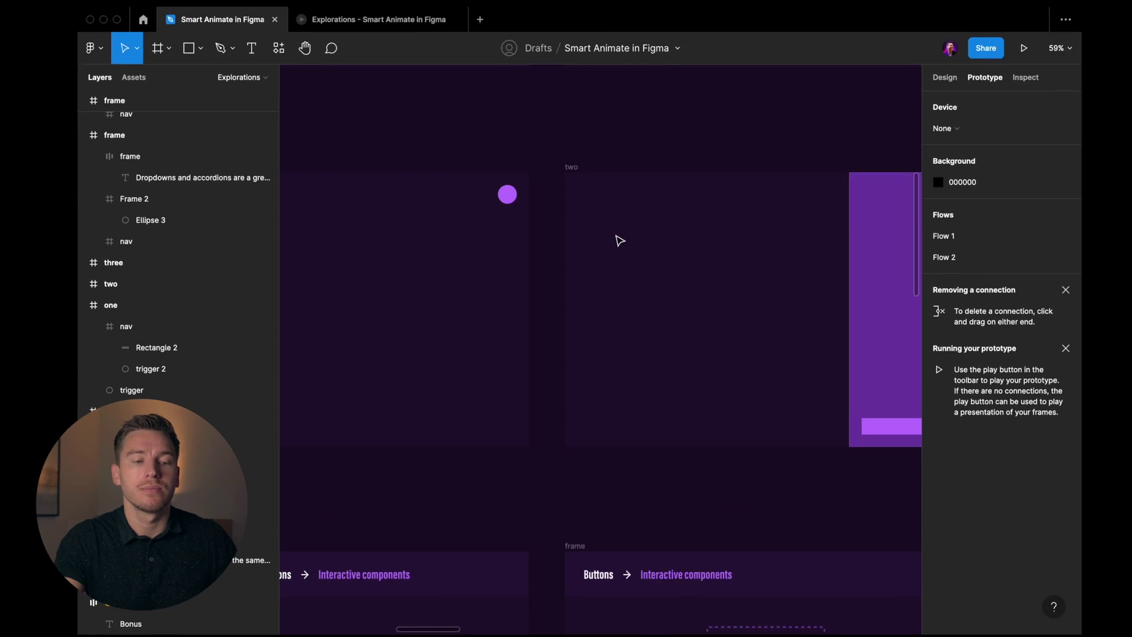
{"action": "scroll", "coordinate": [619, 240], "scroll_direction": "right", "scroll_amount": 2}
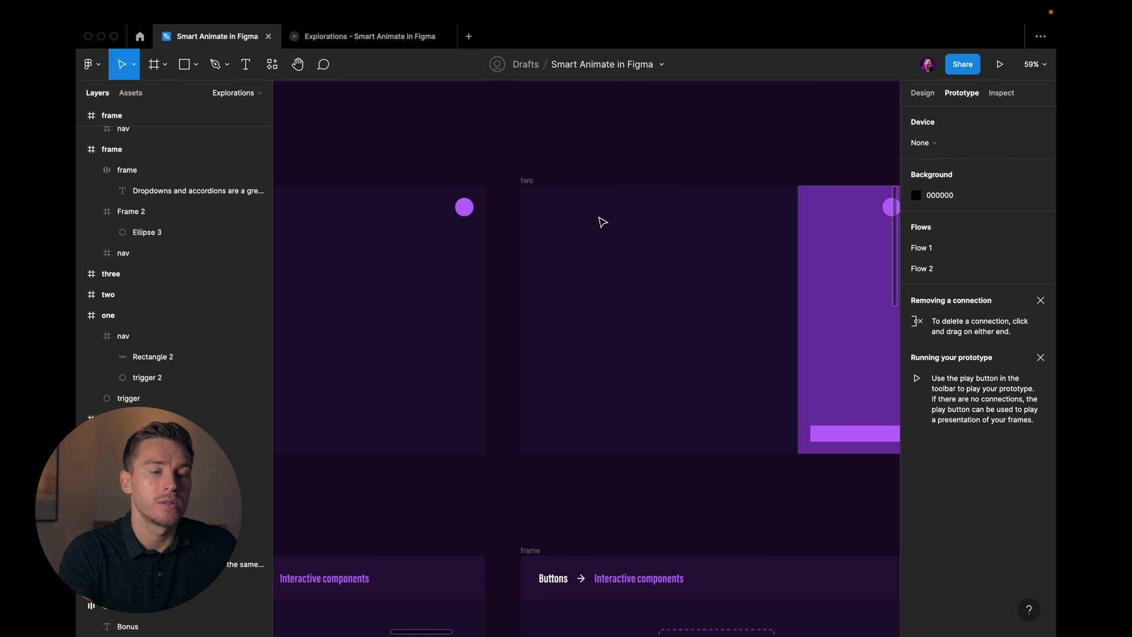
{"action": "scroll", "coordinate": [619, 260], "scroll_direction": "right", "scroll_amount": 4}
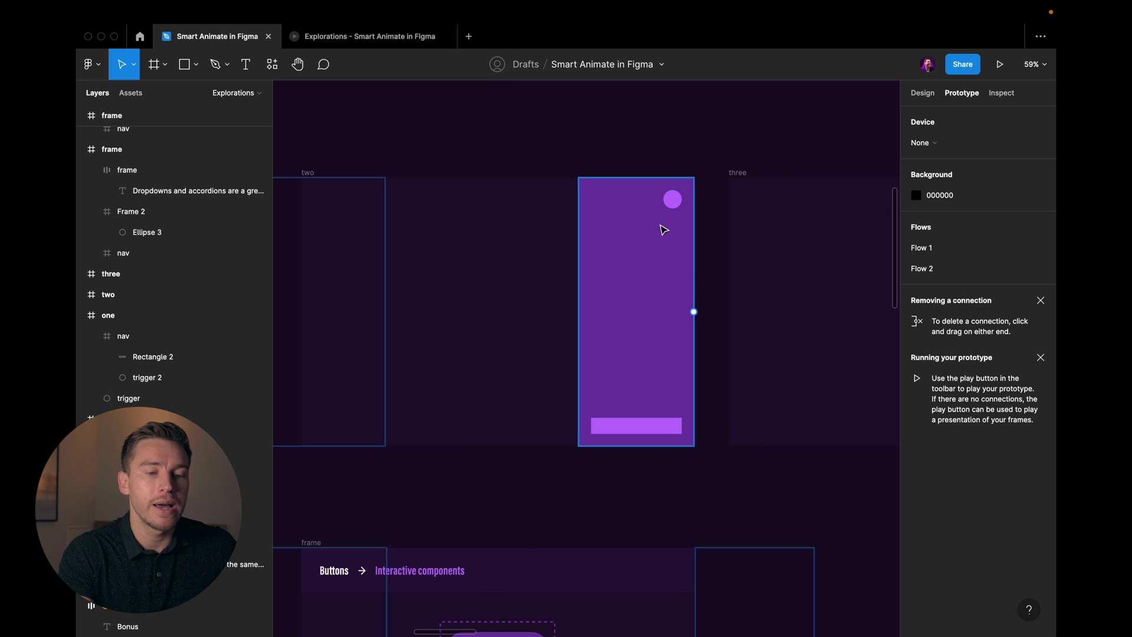
{"action": "scroll", "coordinate": [662, 230], "scroll_direction": "right", "scroll_amount": 2}
{"action": "left_click", "coordinate": [536, 442]}
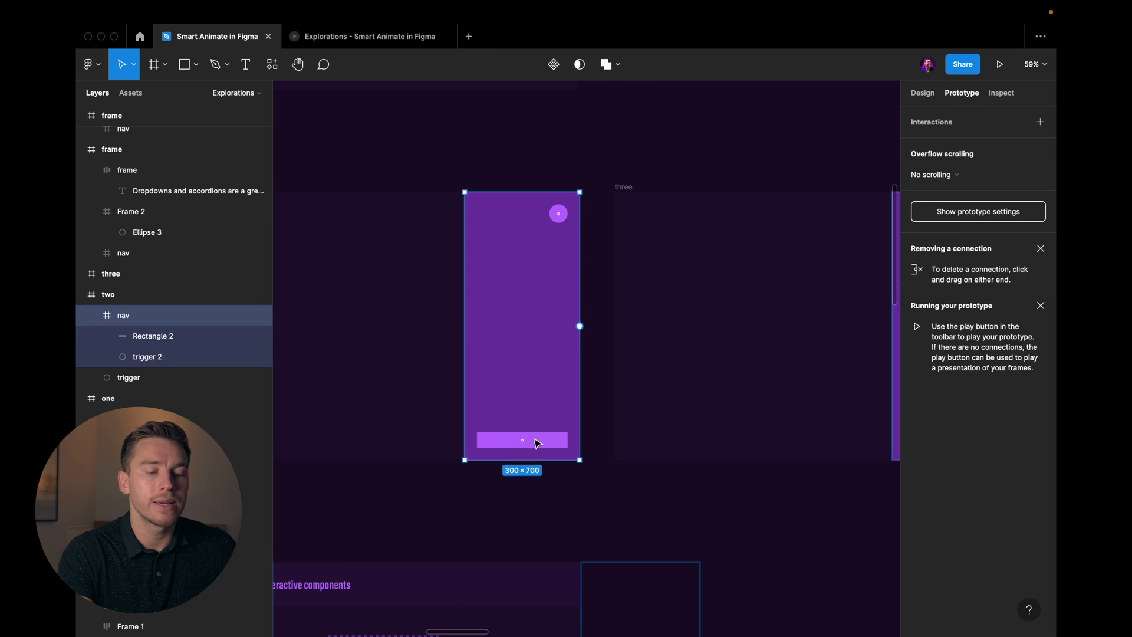
{"action": "left_click", "coordinate": [537, 442]}
{"action": "scroll", "coordinate": [659, 412], "scroll_direction": "right", "scroll_amount": 3}
{"action": "left_click", "coordinate": [793, 338]}
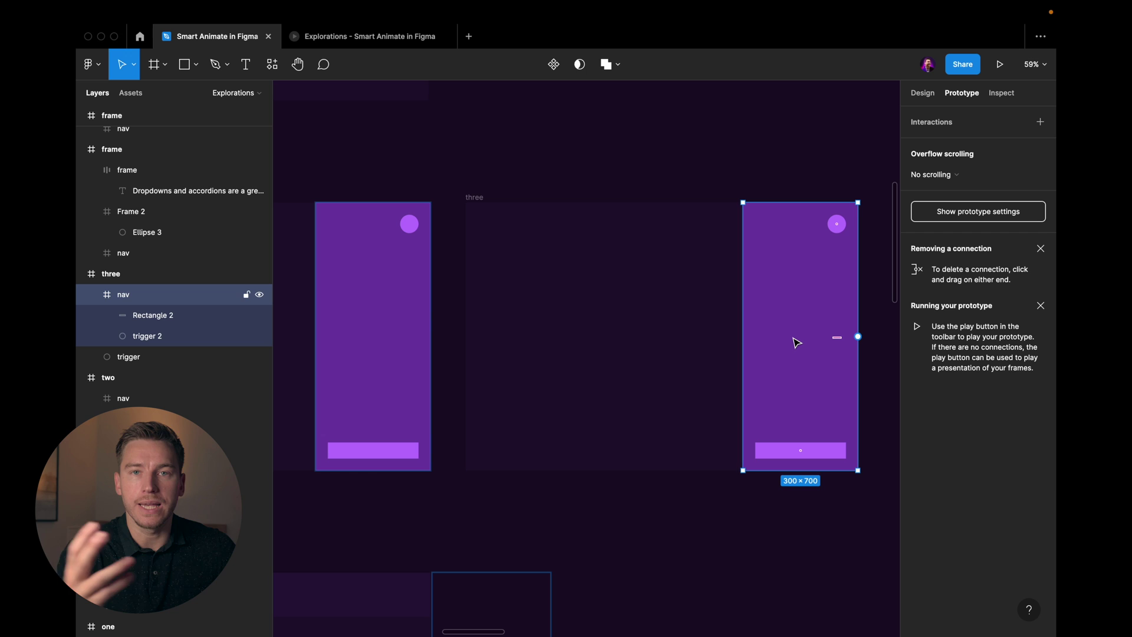
{"action": "left_click_drag", "start_coordinate": [743, 310], "coordinate": [465, 308]}
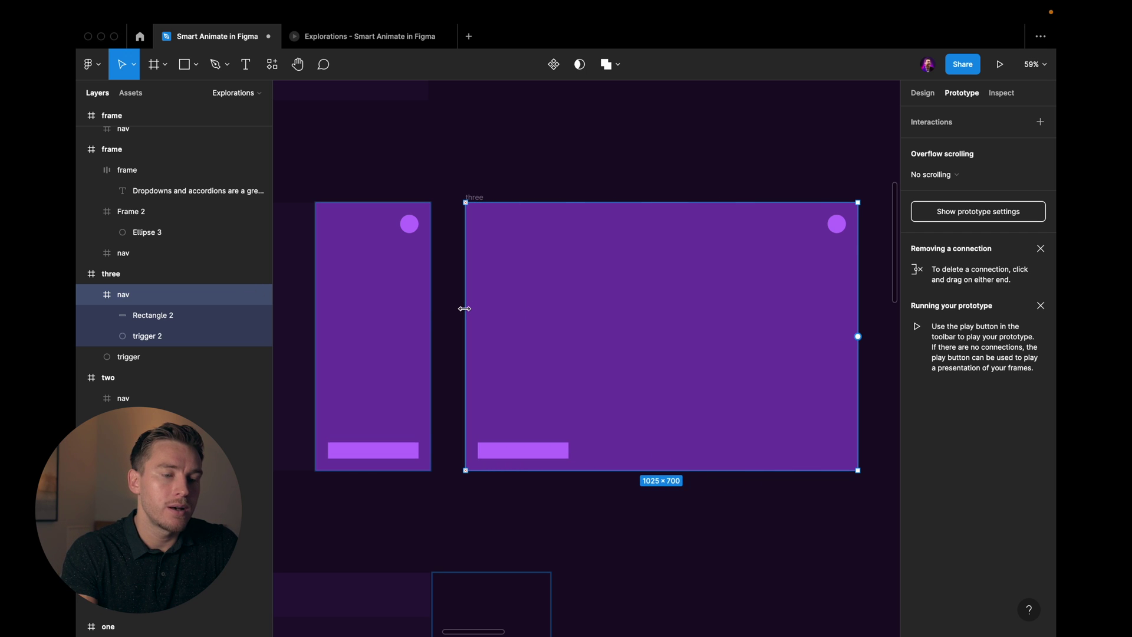
Shrink the nav's bar to a sliver at the bottom-right and set it to 0% opacity
{"action": "left_click", "coordinate": [536, 445]}
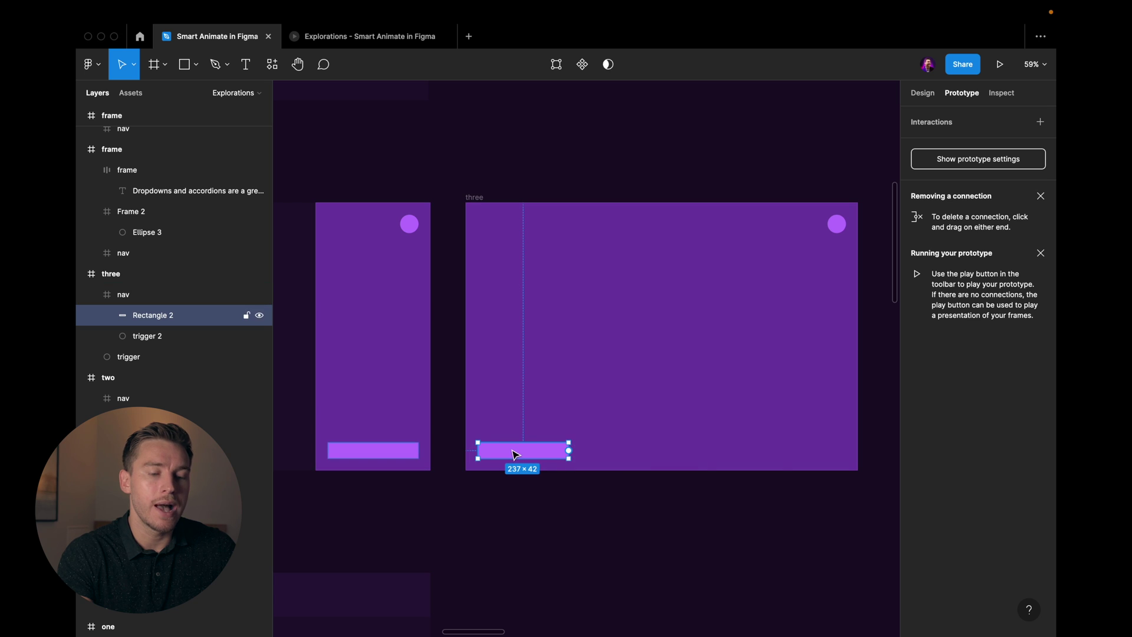
{"action": "left_click_drag", "start_coordinate": [514, 454], "coordinate": [847, 454]}
{"action": "key", "text": "0"}
{"action": "key", "text": "0"}
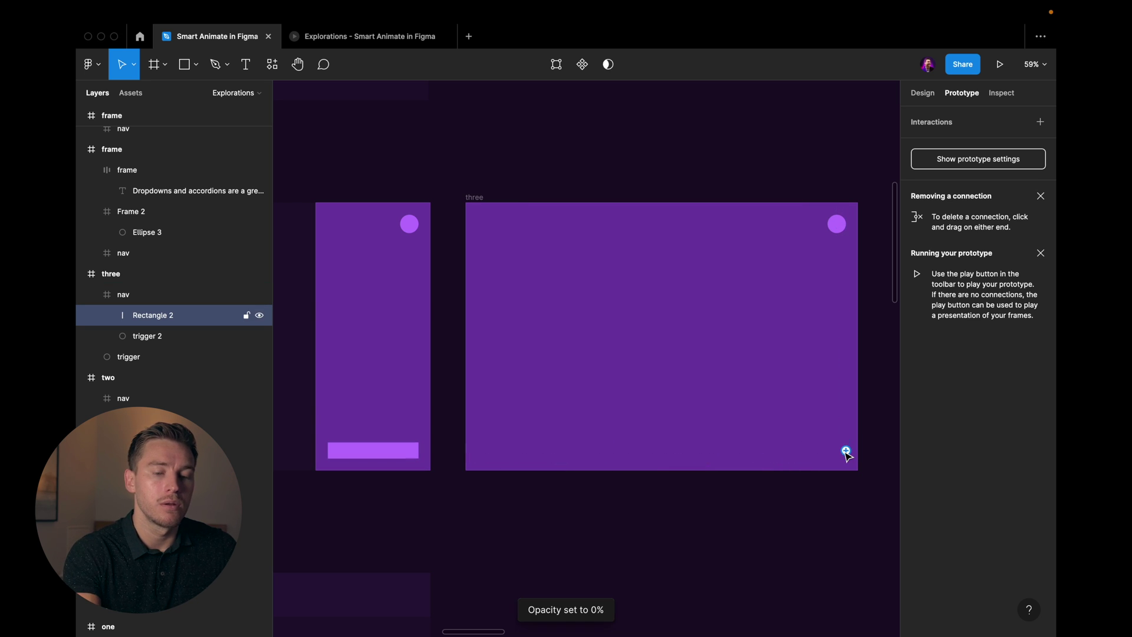
{"action": "left_click", "coordinate": [821, 250]}
{"action": "scroll", "coordinate": [821, 250], "scroll_direction": "left", "scroll_amount": 10}
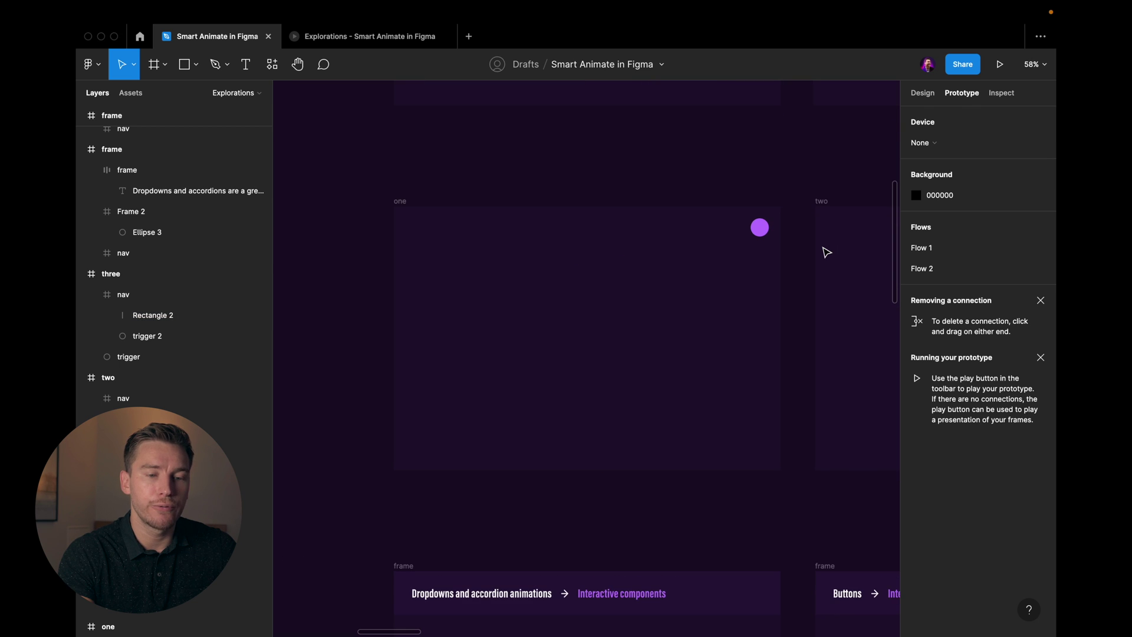
Link frame one's circle to frame two and frame two's bar to frame three
{"action": "left_click", "coordinate": [755, 229]}
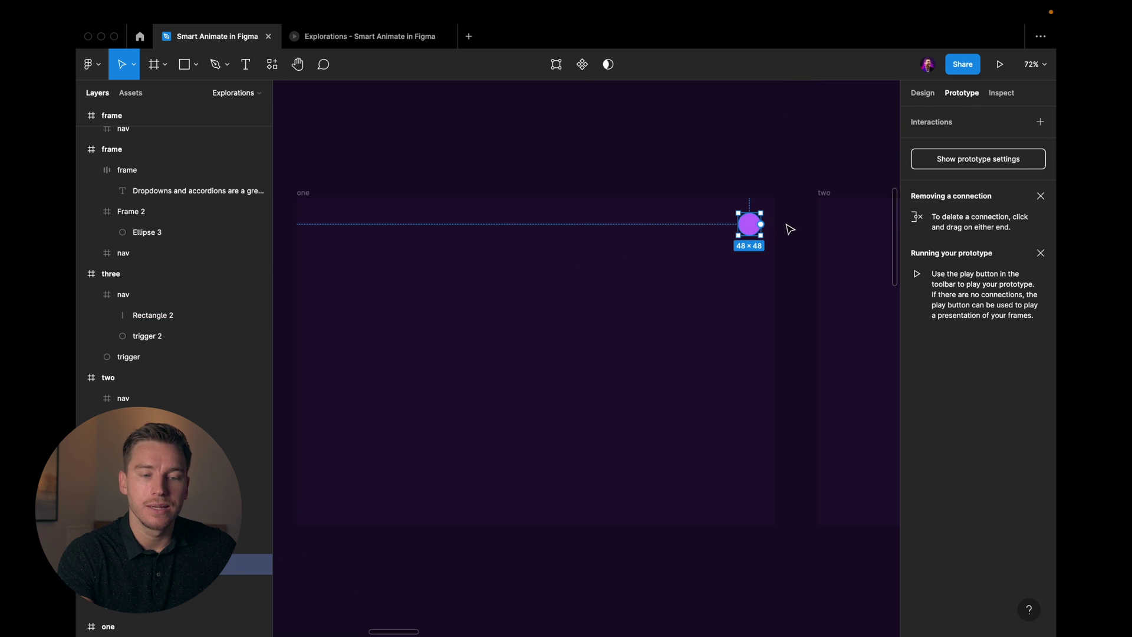
{"action": "scroll", "coordinate": [790, 228], "scroll_direction": "right", "scroll_amount": 2}
{"action": "left_click_drag", "start_coordinate": [721, 225], "coordinate": [814, 263]}
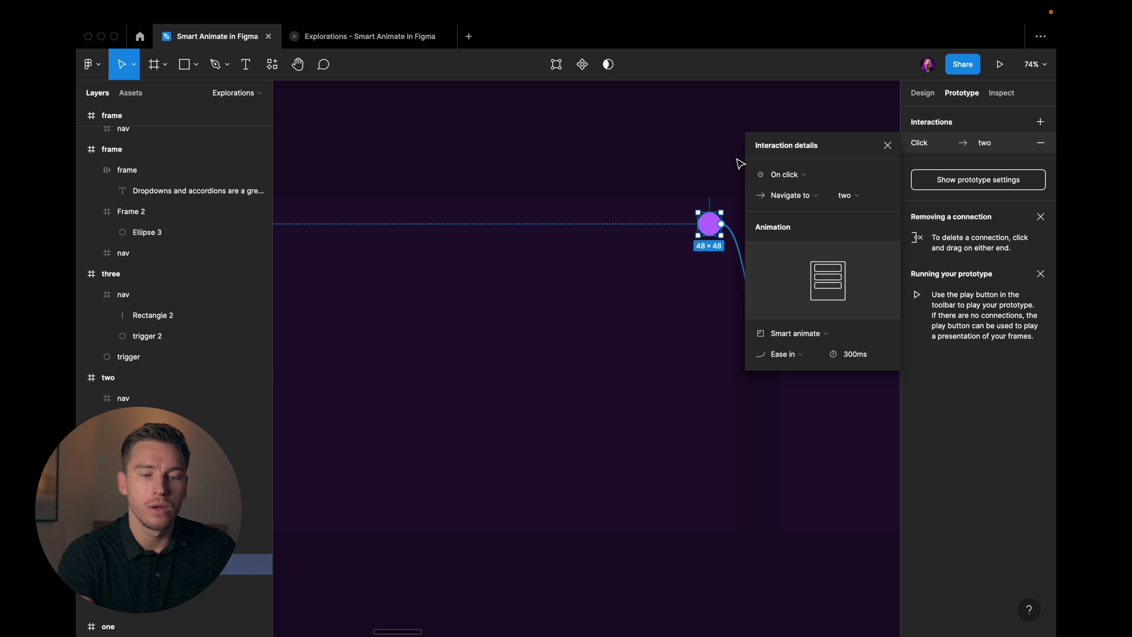
{"action": "scroll", "coordinate": [740, 164], "scroll_direction": "right", "scroll_amount": 5}
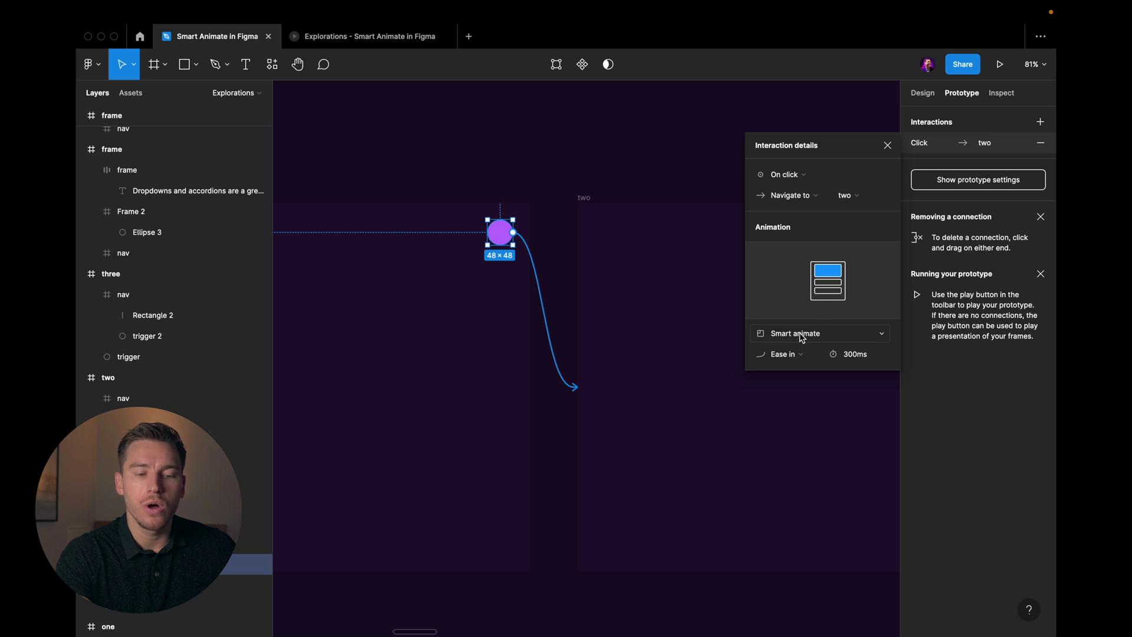
{"action": "scroll", "coordinate": [672, 245], "scroll_direction": "right", "scroll_amount": 2}
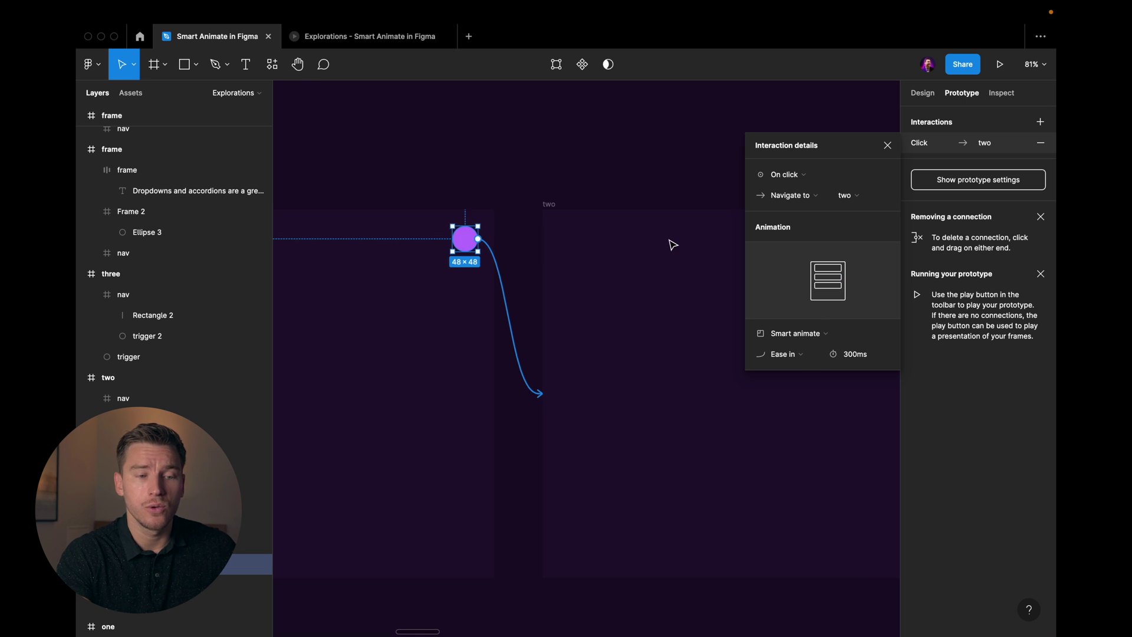
{"action": "scroll", "coordinate": [619, 187], "scroll_direction": "down", "scroll_amount": 5}
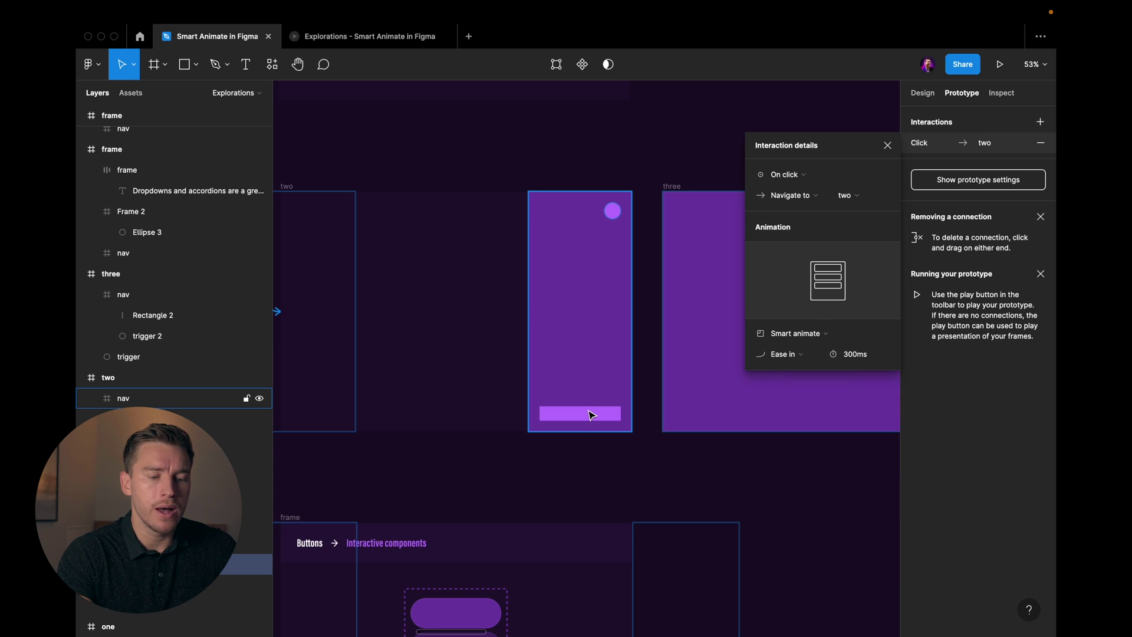
{"action": "left_click", "coordinate": [592, 416]}
{"action": "left_click_drag", "start_coordinate": [621, 413], "coordinate": [683, 391]}
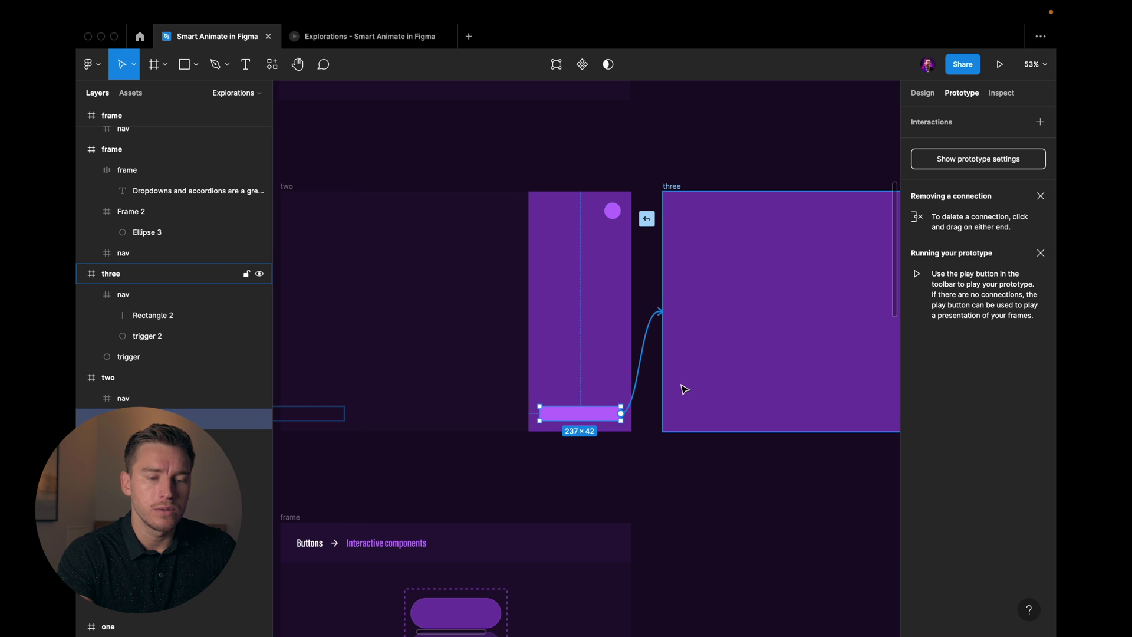
Link the circles in frames two and three back to frame one
{"action": "scroll", "coordinate": [599, 283], "scroll_direction": "right", "scroll_amount": 3}
{"action": "scroll", "coordinate": [599, 283], "scroll_direction": "up", "scroll_amount": 3}
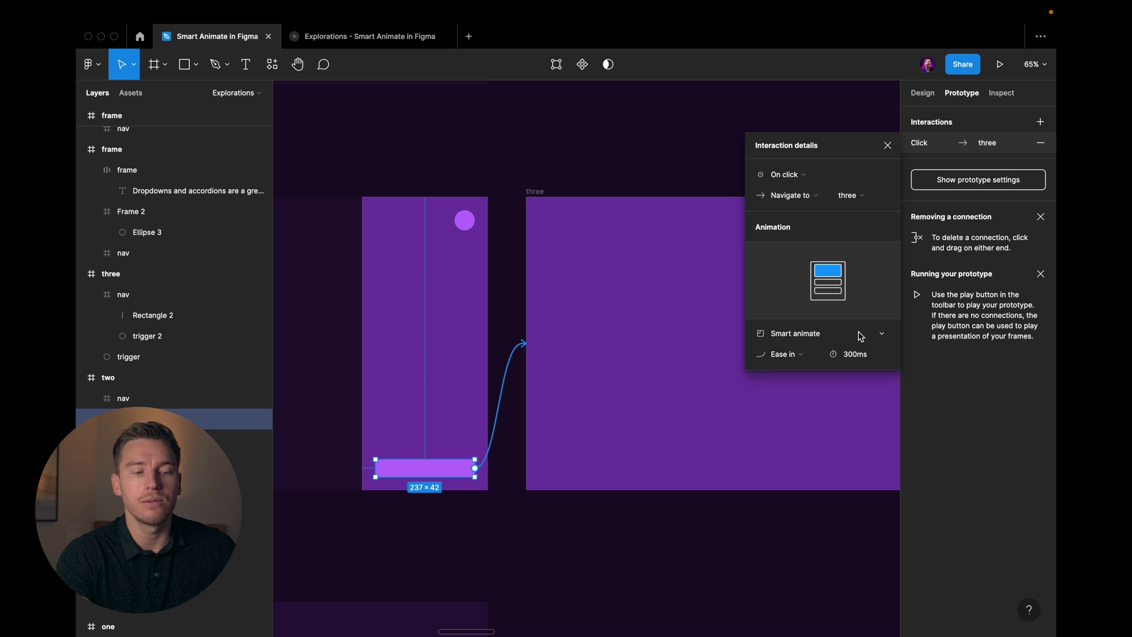
{"action": "scroll", "coordinate": [674, 296], "scroll_direction": "down", "scroll_amount": 3}
{"action": "scroll", "coordinate": [649, 277], "scroll_direction": "left", "scroll_amount": 3}
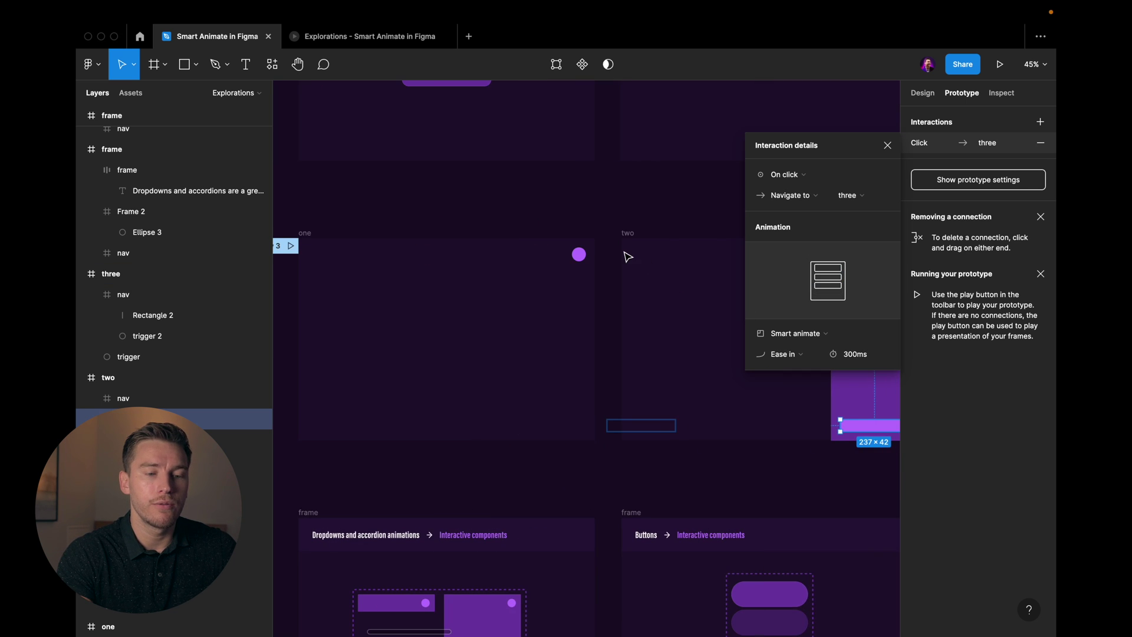
{"action": "scroll", "coordinate": [626, 255], "scroll_direction": "right", "scroll_amount": 2}
{"action": "scroll", "coordinate": [627, 257], "scroll_direction": "up", "scroll_amount": 2}
{"action": "left_click", "coordinate": [714, 257]}
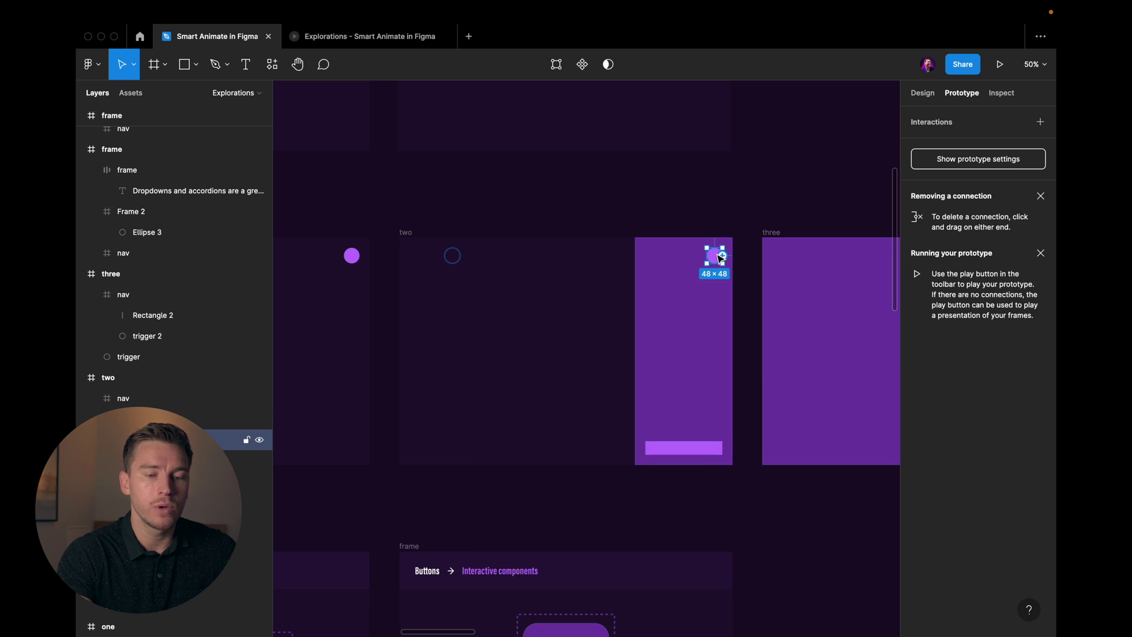
{"action": "left_click", "coordinate": [715, 258]}
{"action": "left_click_drag", "start_coordinate": [722, 256], "coordinate": [372, 328]}
{"action": "scroll", "coordinate": [702, 253], "scroll_direction": "right", "scroll_amount": 5}
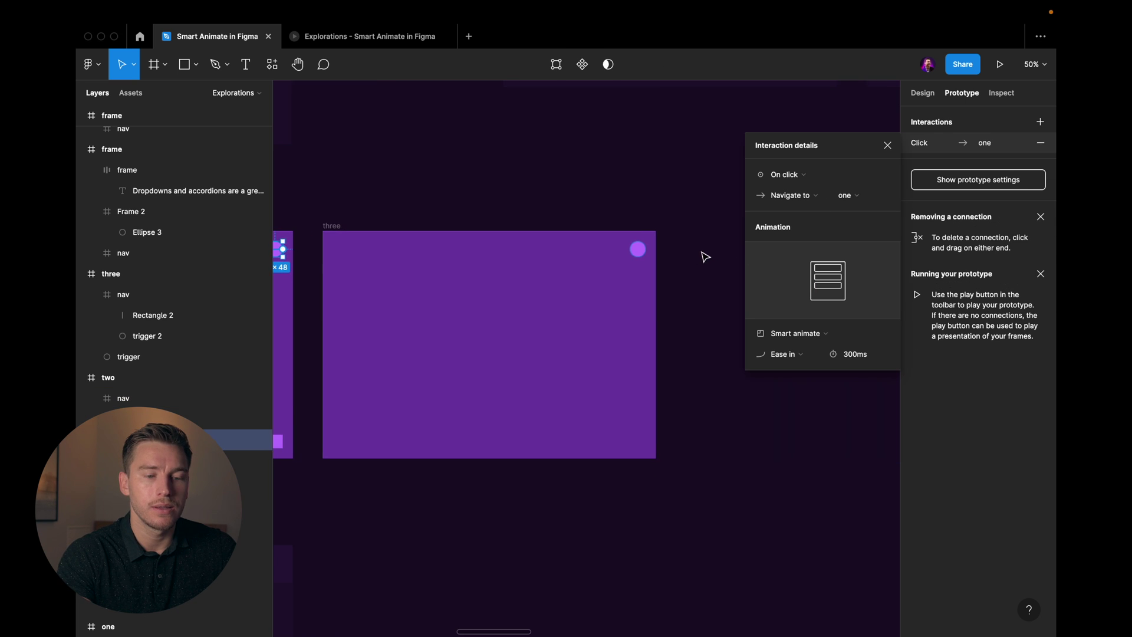
{"action": "left_click", "coordinate": [637, 249]}
{"action": "left_click", "coordinate": [637, 249]}
{"action": "scroll", "coordinate": [637, 249], "scroll_direction": "down", "scroll_amount": 3}
{"action": "scroll", "coordinate": [640, 254], "scroll_direction": "left", "scroll_amount": 3}
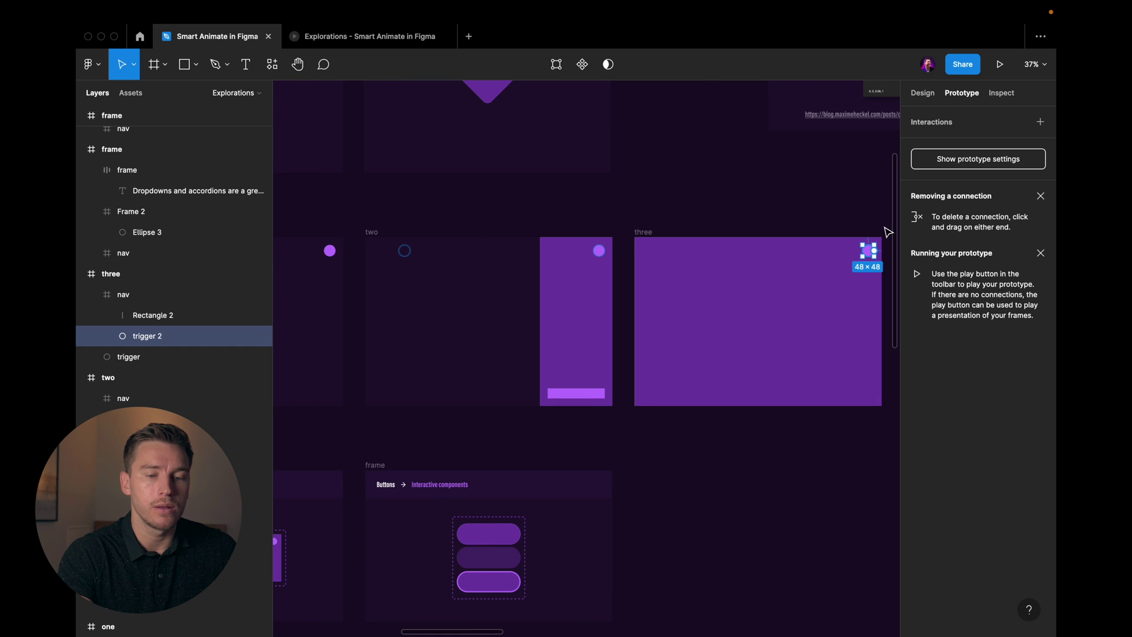
{"action": "left_click_drag", "start_coordinate": [882, 250], "coordinate": [345, 322]}
{"action": "scroll", "coordinate": [413, 278], "scroll_direction": "up", "scroll_amount": 2}
{"action": "scroll", "coordinate": [412, 277], "scroll_direction": "left", "scroll_amount": 3}
{"action": "key", "text": "Escape"}
{"action": "scroll", "coordinate": [459, 230], "scroll_direction": "up", "scroll_amount": 3}
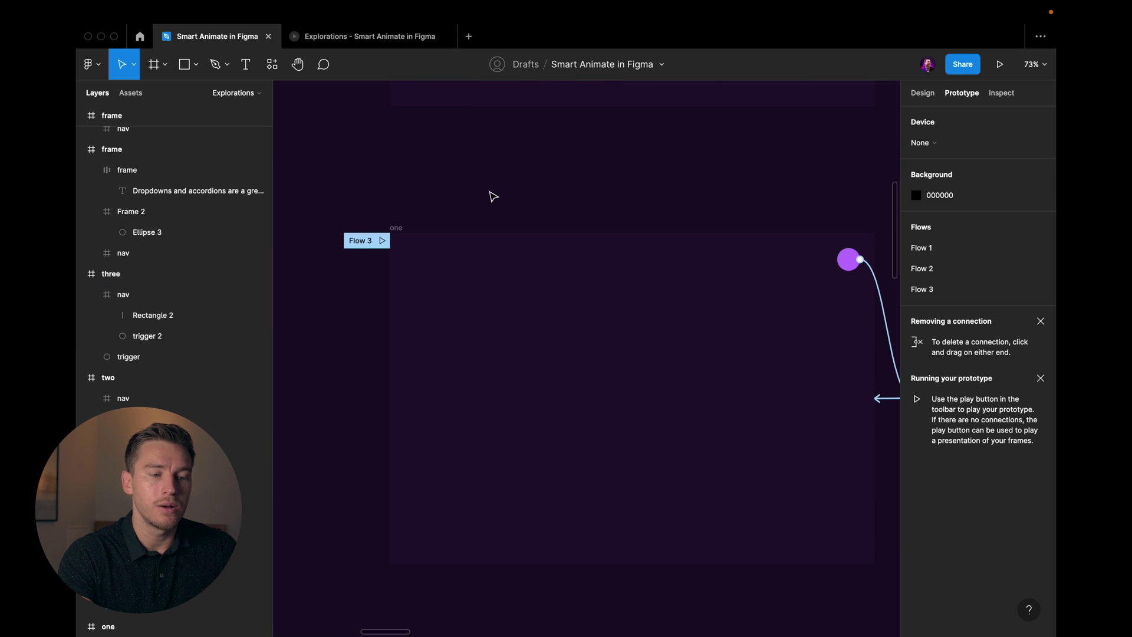
Play Flow 3: open the sidebar via the circle, expand it via the bar, then close it
{"action": "left_click", "coordinate": [383, 240]}
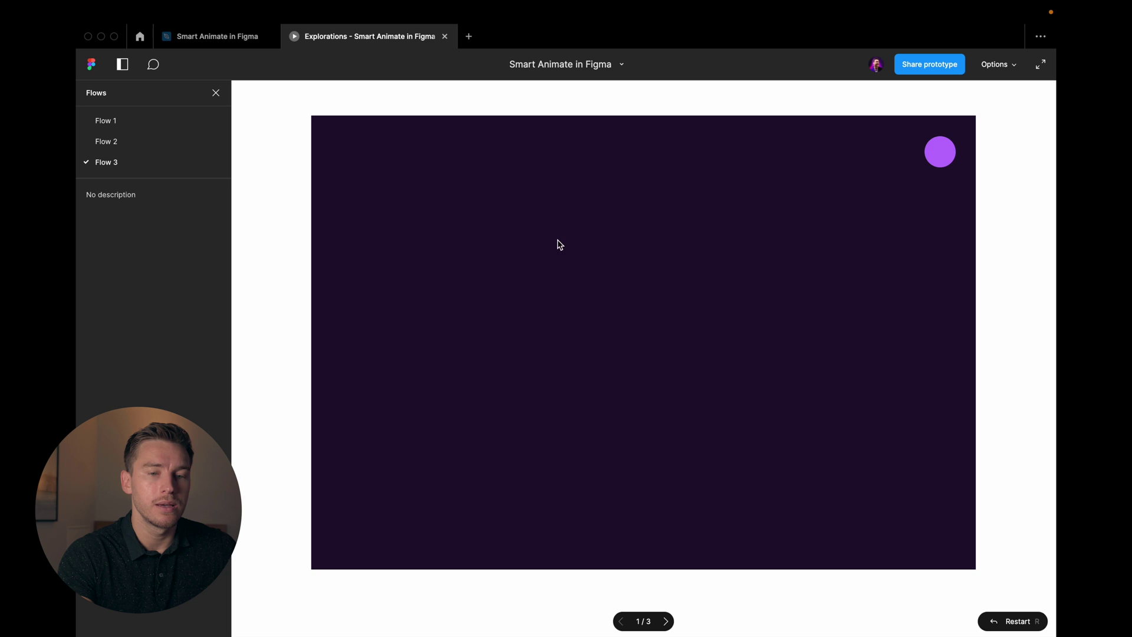
{"action": "left_click", "coordinate": [939, 162]}
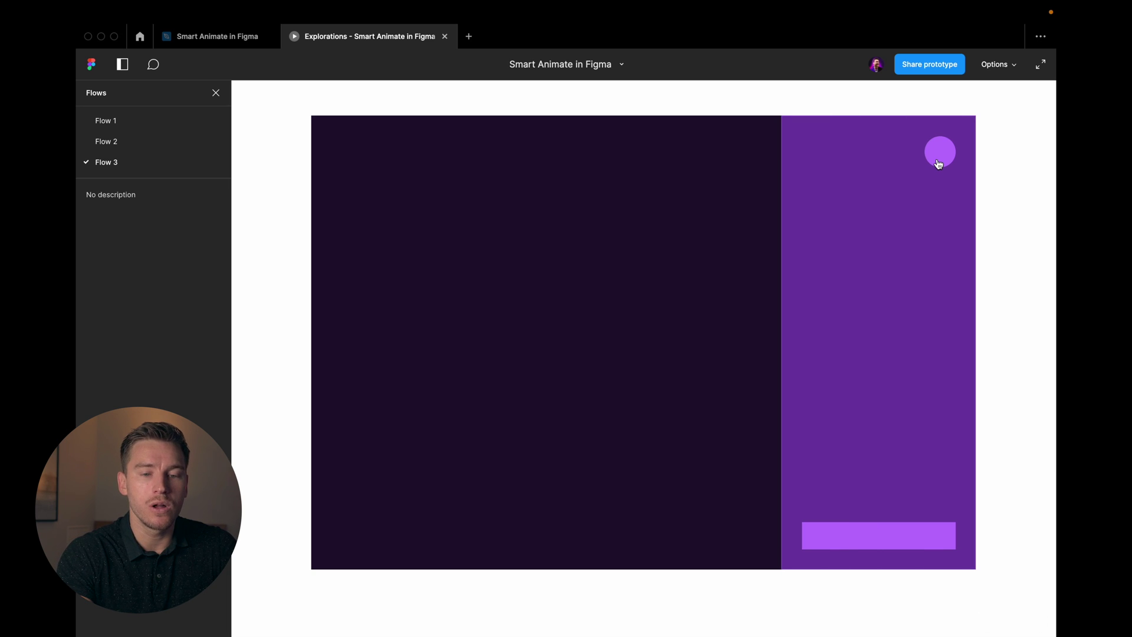
{"action": "left_click", "coordinate": [922, 529]}
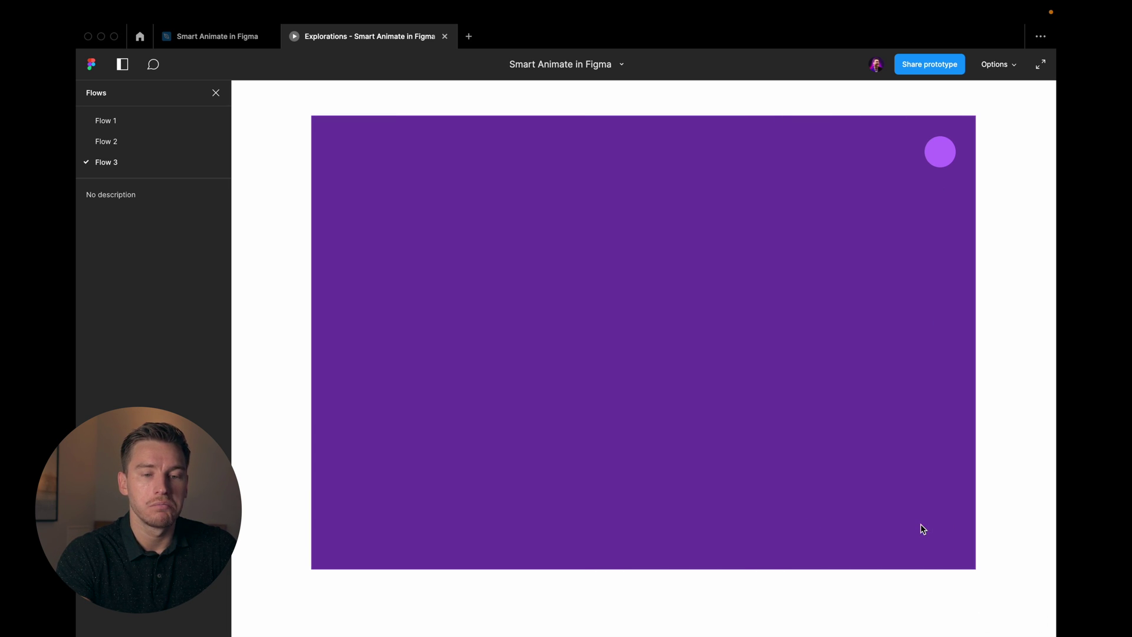
{"action": "left_click", "coordinate": [945, 165]}
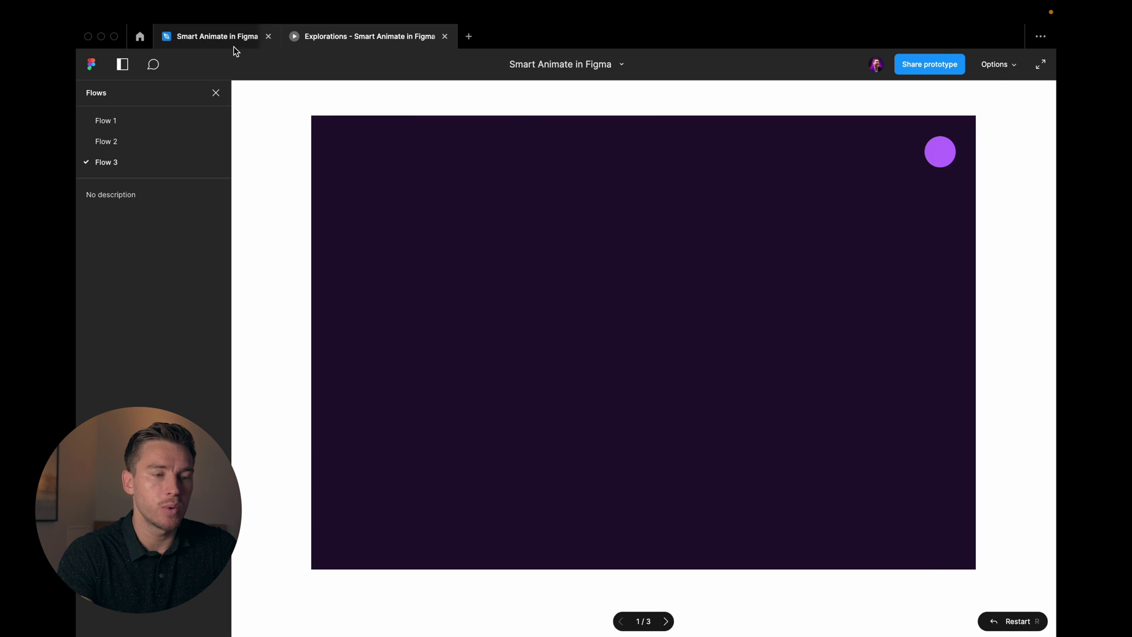
Return to the Smart Animate design file and bring the BONUS section's Bezier and Spring frames into view
{"action": "left_click", "coordinate": [265, 37]}
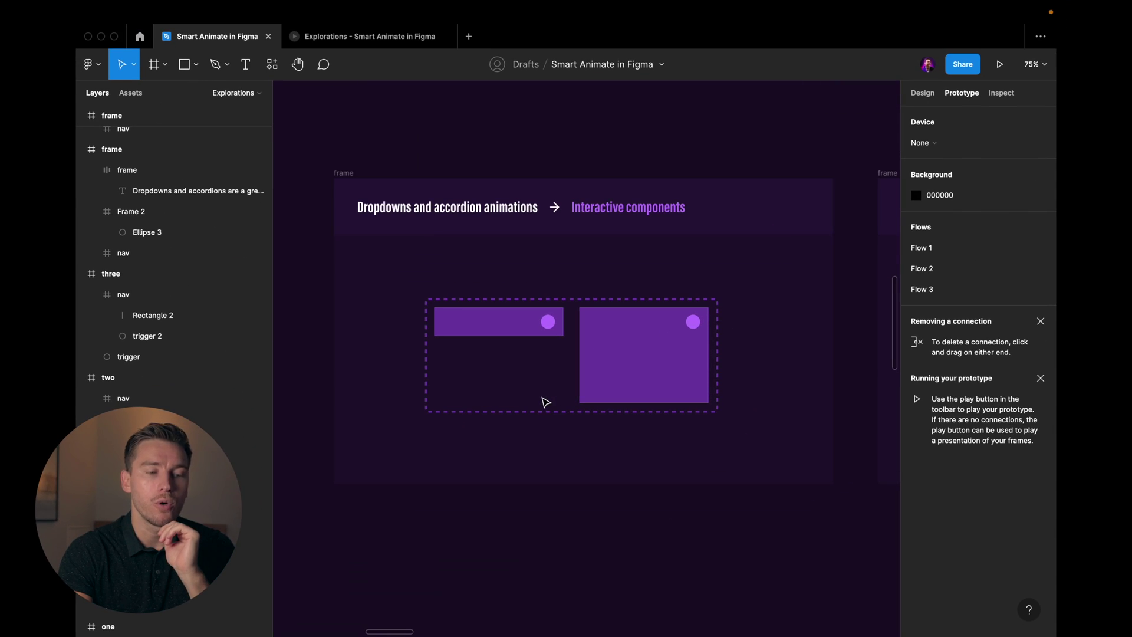
{"action": "scroll", "coordinate": [546, 403], "scroll_direction": "left", "scroll_amount": 1}
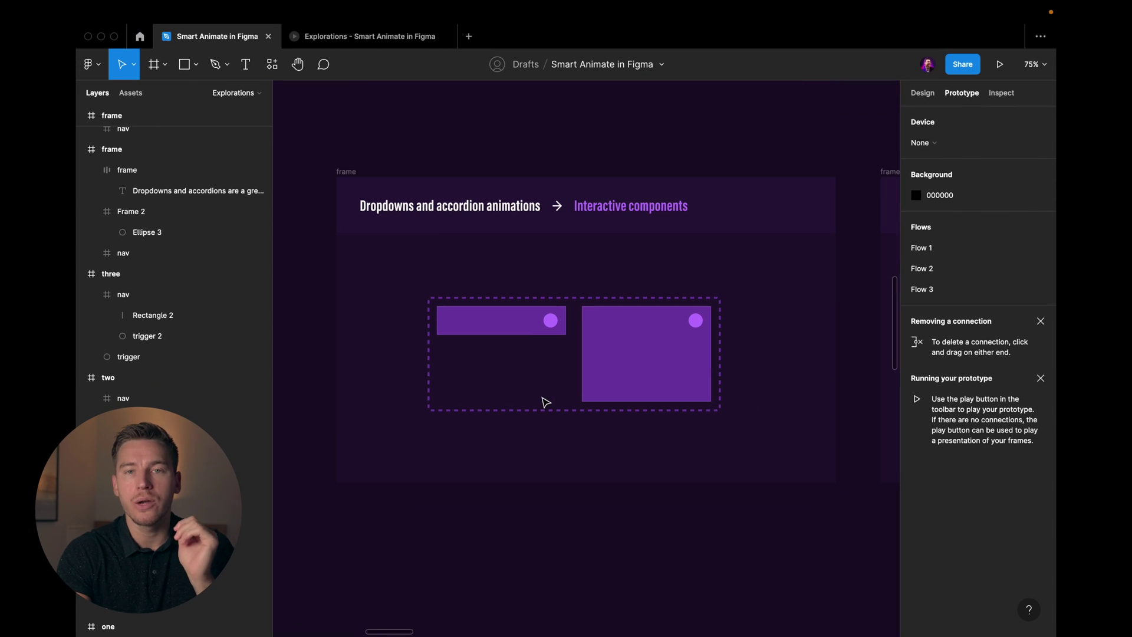
{"action": "scroll", "coordinate": [546, 402], "scroll_direction": "right", "scroll_amount": 3}
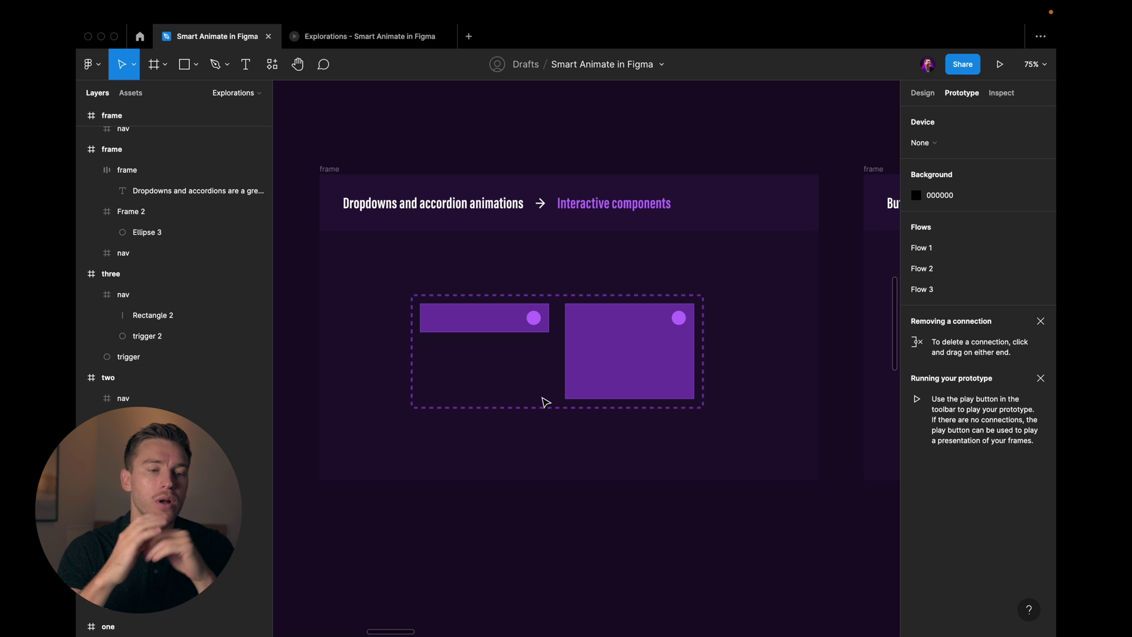
{"action": "scroll", "coordinate": [545, 402], "scroll_direction": "right", "scroll_amount": 10}
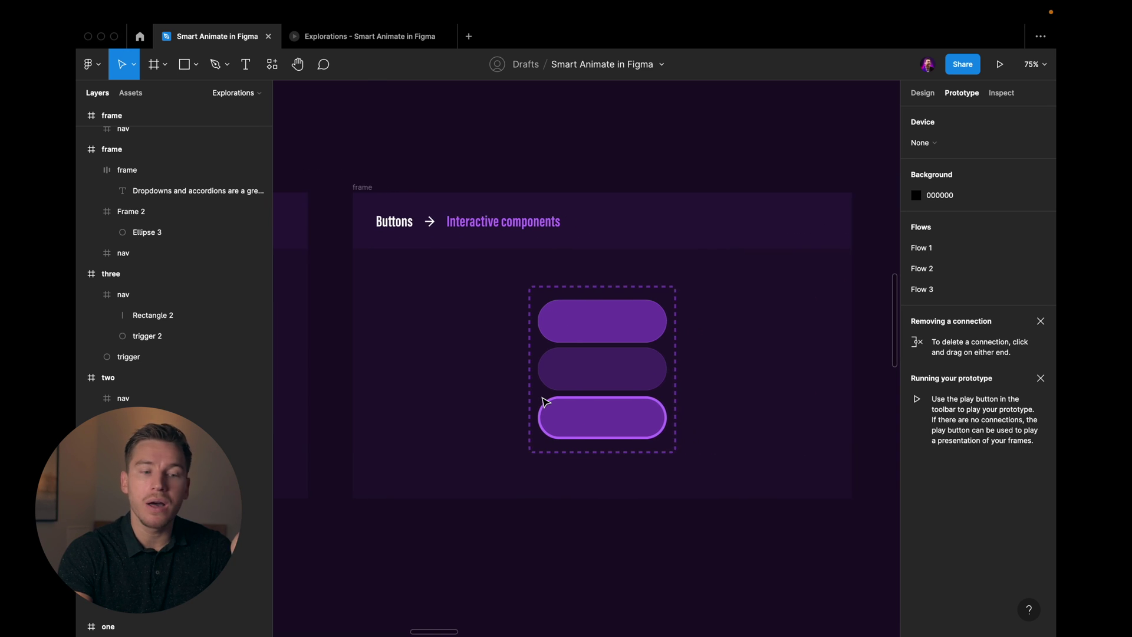
{"action": "scroll", "coordinate": [546, 403], "scroll_direction": "up", "scroll_amount": 2}
{"action": "scroll", "coordinate": [545, 403], "scroll_direction": "down", "scroll_amount": 2}
{"action": "scroll", "coordinate": [545, 403], "scroll_direction": "left", "scroll_amount": 10}
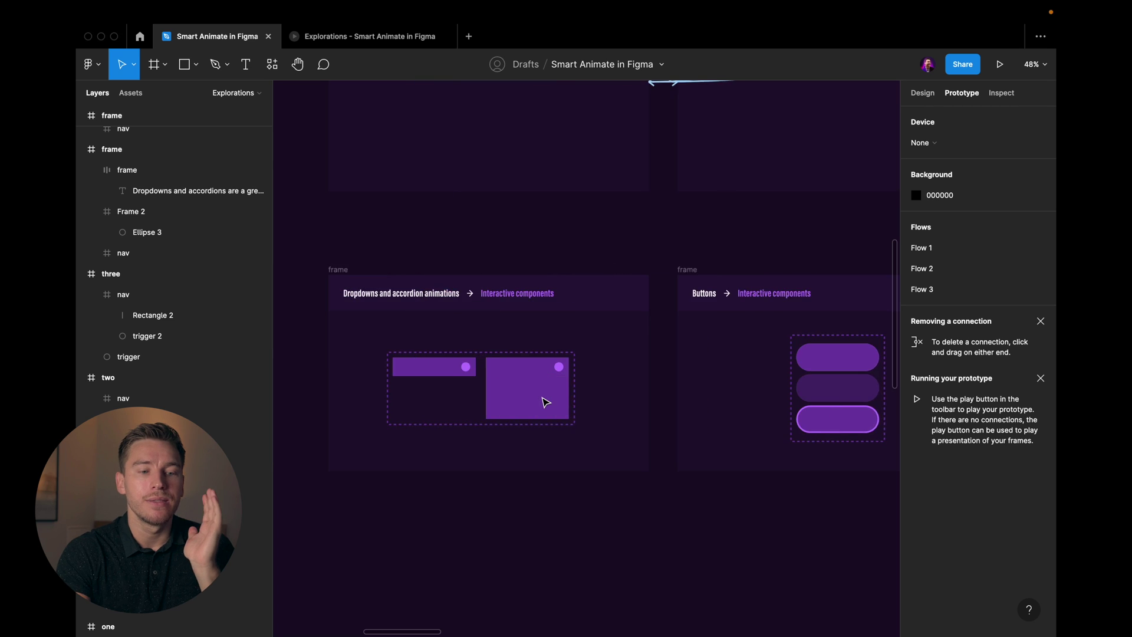
{"action": "scroll", "coordinate": [545, 403], "scroll_direction": "left", "scroll_amount": 1}
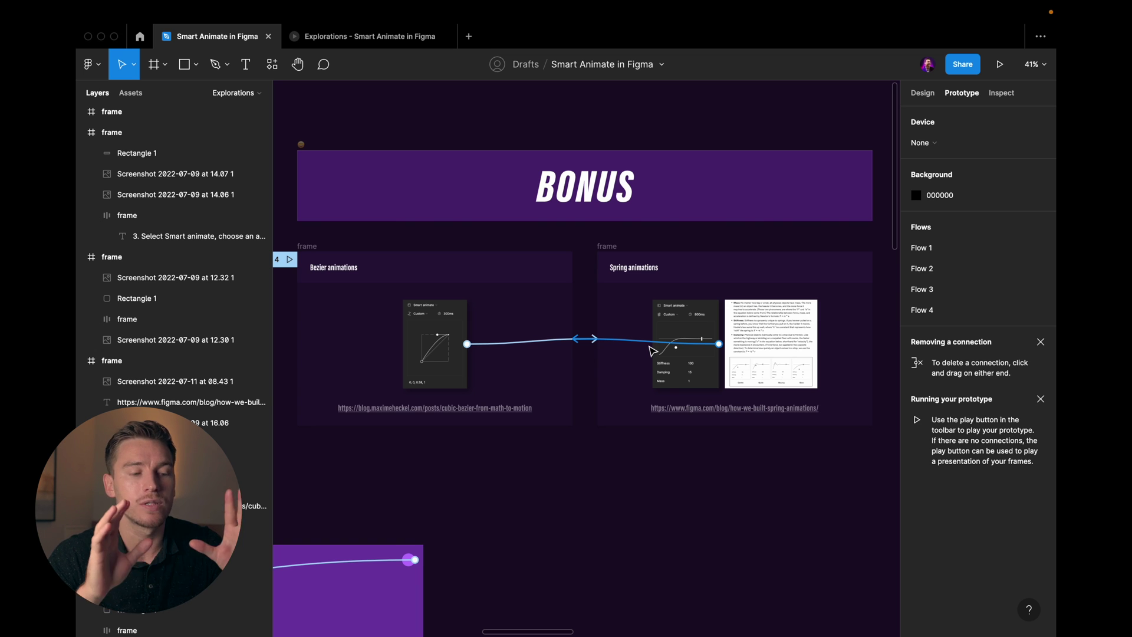
{"action": "scroll", "coordinate": [454, 326], "scroll_direction": "up", "scroll_amount": 5}
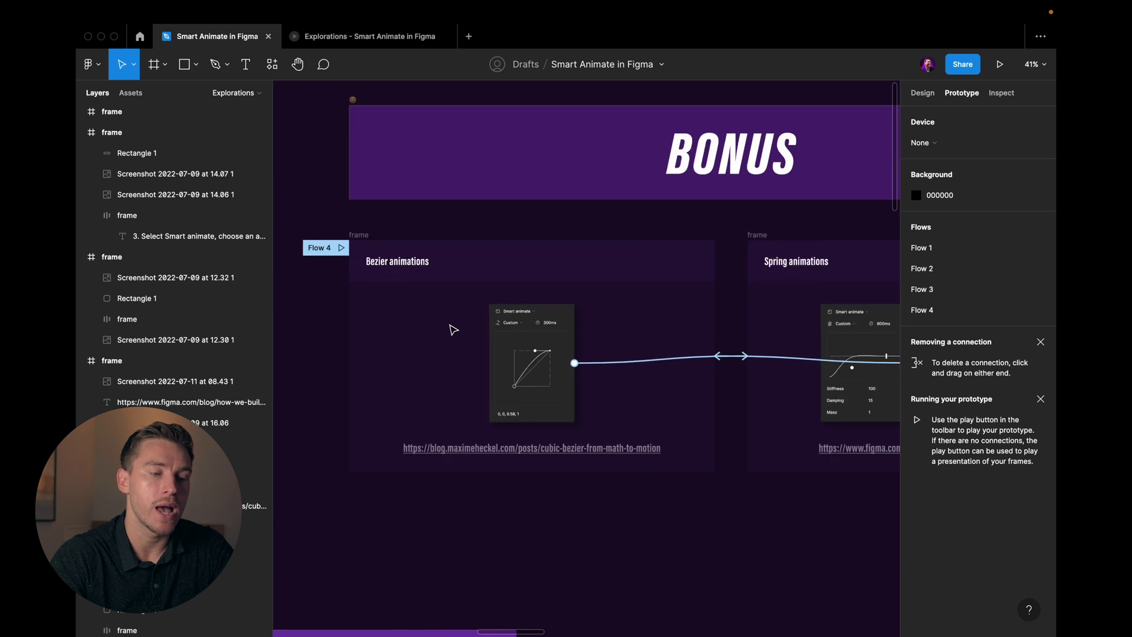
{"action": "scroll", "coordinate": [453, 329], "scroll_direction": "right", "scroll_amount": 10}
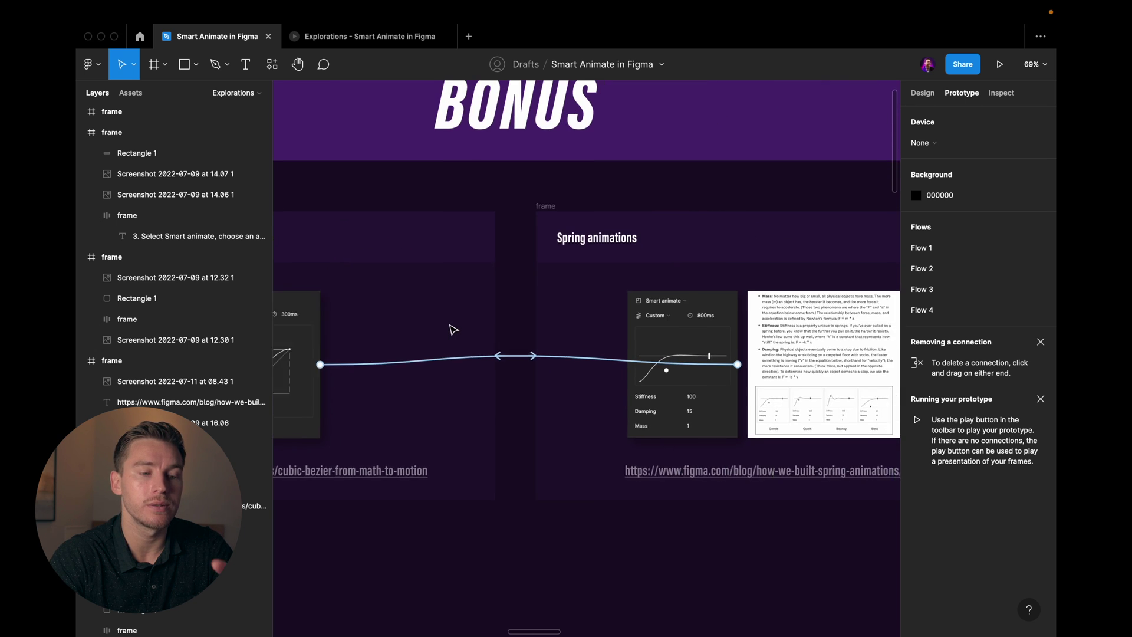
{"action": "scroll", "coordinate": [453, 329], "scroll_direction": "left", "scroll_amount": 10}
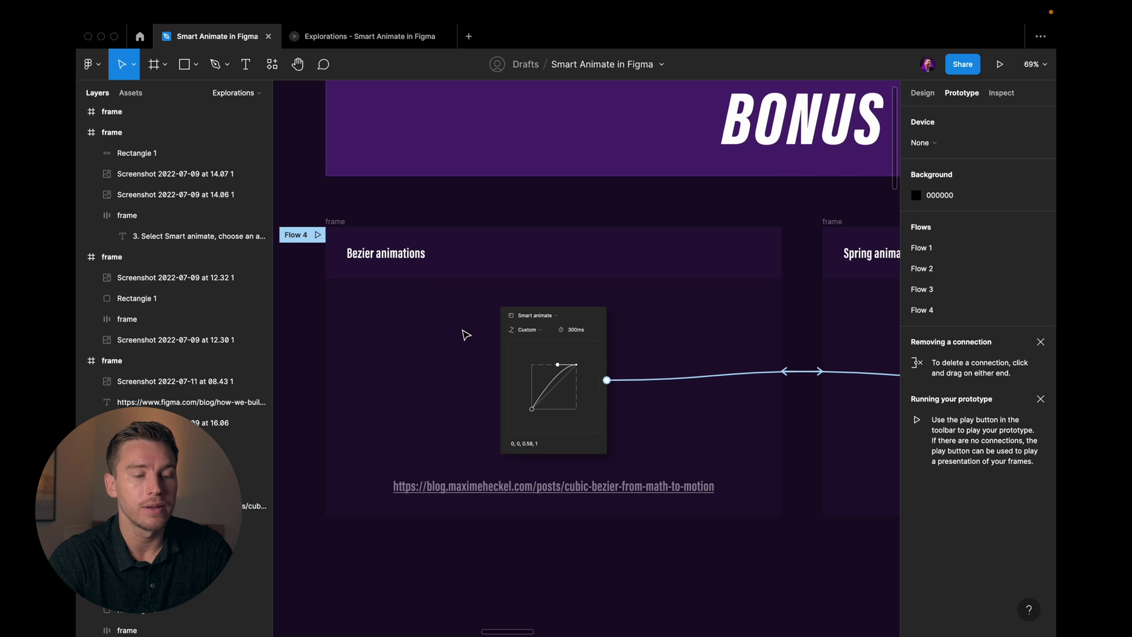
{"action": "scroll", "coordinate": [466, 335], "scroll_direction": "up", "scroll_amount": 5}
{"action": "mouse_move", "coordinate": [601, 523]}
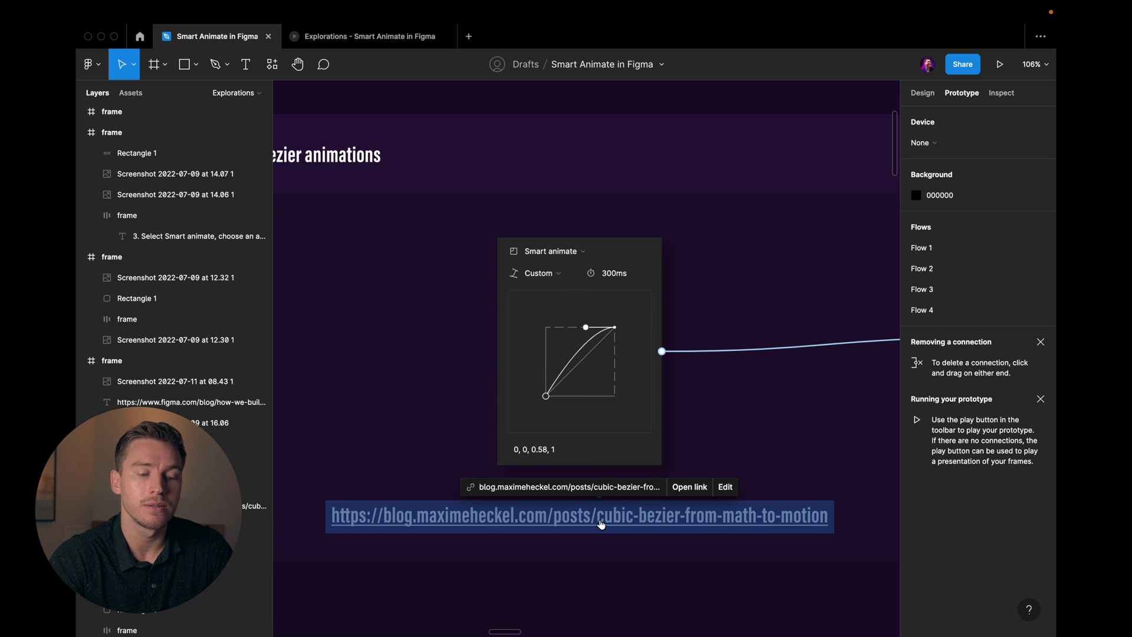
{"action": "scroll", "coordinate": [607, 417], "scroll_direction": "down", "scroll_amount": 5}
{"action": "scroll", "coordinate": [596, 404], "scroll_direction": "right", "scroll_amount": 8}
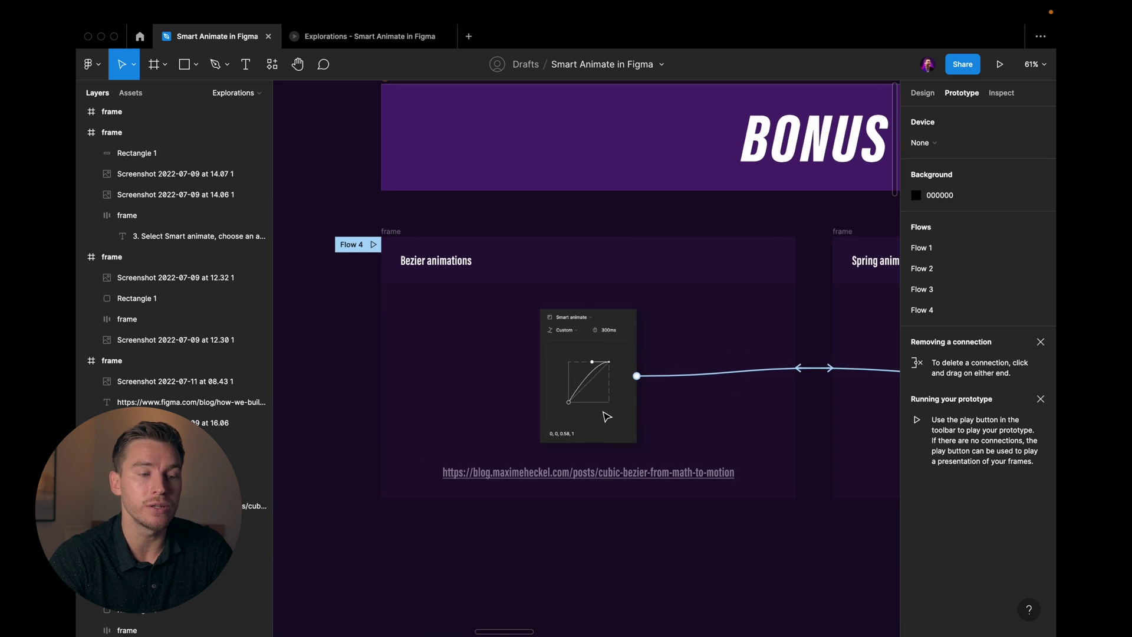
{"action": "scroll", "coordinate": [604, 417], "scroll_direction": "down", "scroll_amount": 1}
{"action": "scroll", "coordinate": [604, 416], "scroll_direction": "up", "scroll_amount": 3}
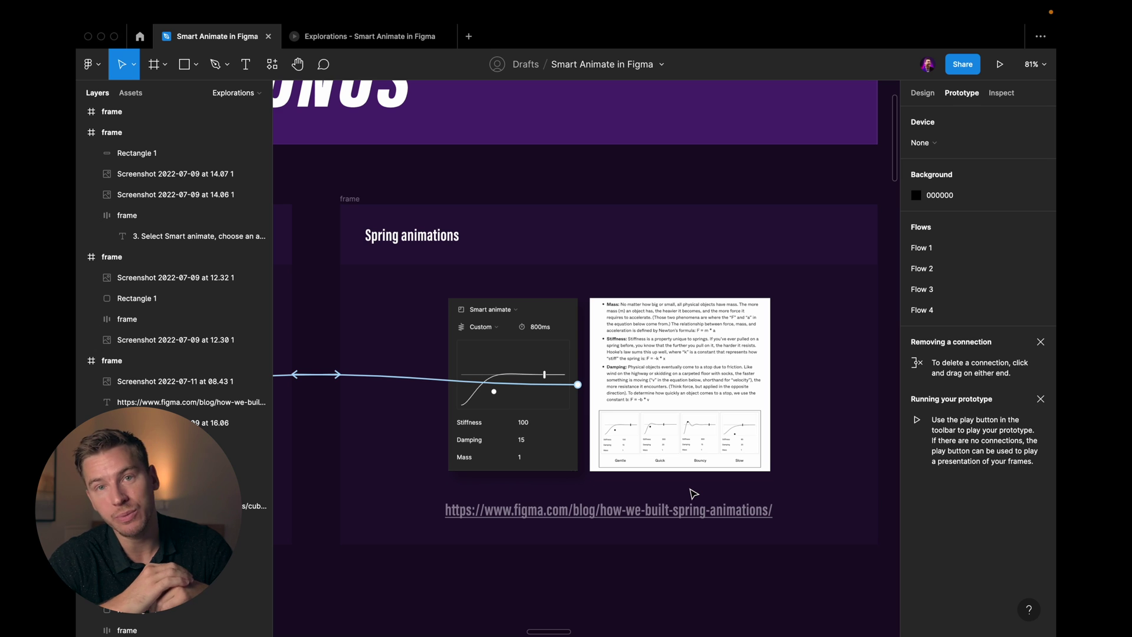
{"action": "scroll", "coordinate": [693, 493], "scroll_direction": "down", "scroll_amount": 5}
{"action": "scroll", "coordinate": [819, 391], "scroll_direction": "down", "scroll_amount": 2}
{"action": "scroll", "coordinate": [730, 328], "scroll_direction": "up", "scroll_amount": 4}
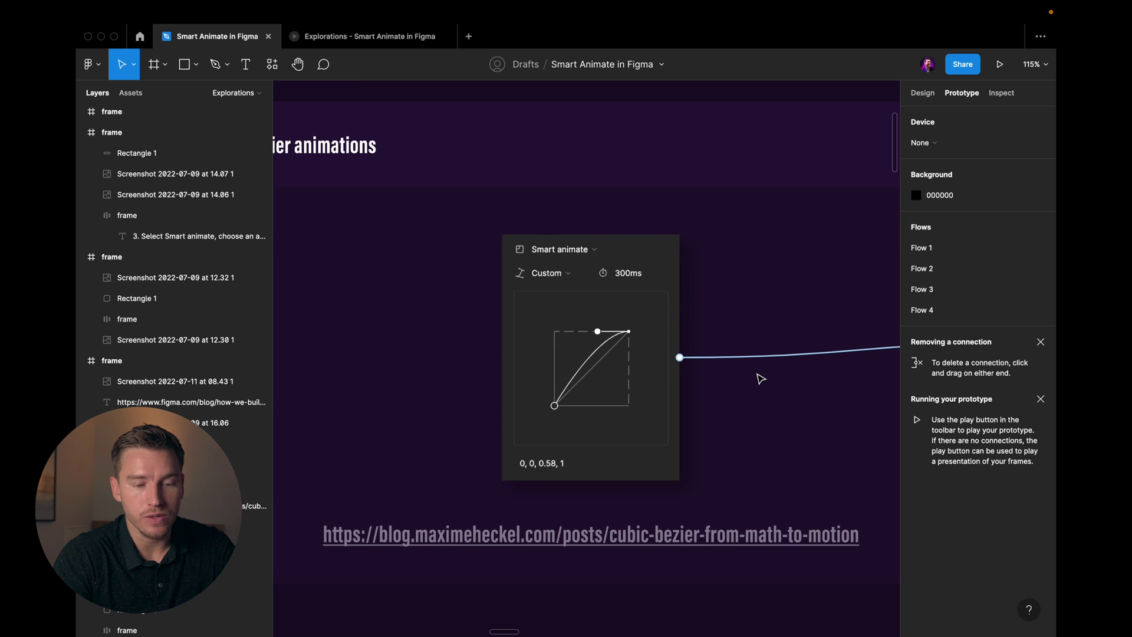
{"action": "scroll", "coordinate": [760, 378], "scroll_direction": "down", "scroll_amount": 2}
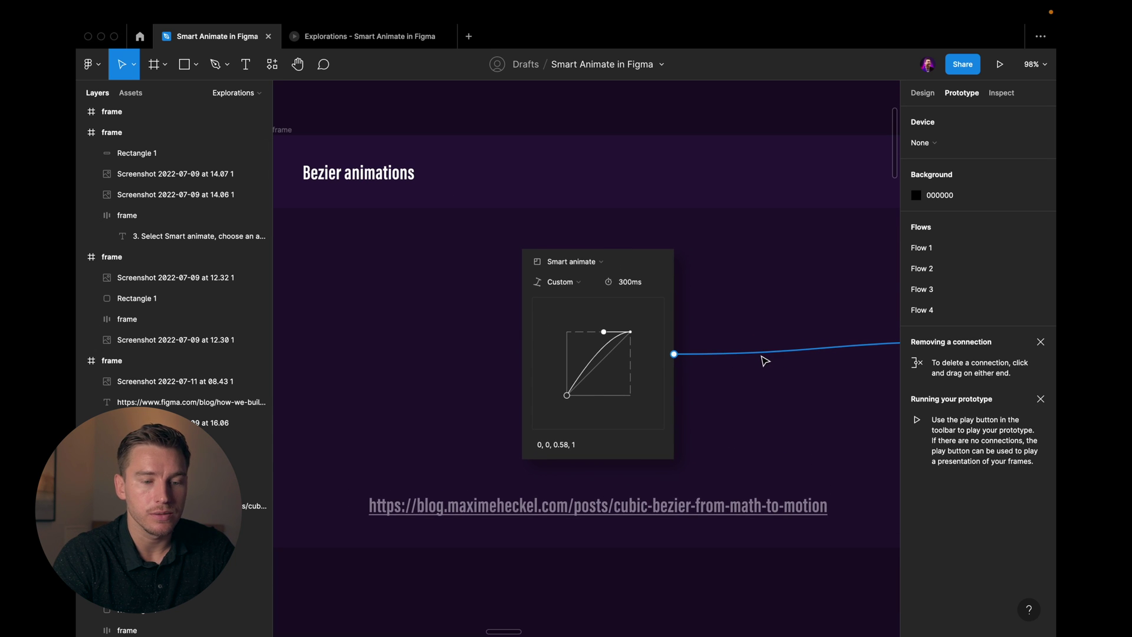
Show the interaction details of the Bezier card's prototype connection
{"action": "left_click", "coordinate": [761, 356]}
{"action": "scroll", "coordinate": [707, 369], "scroll_direction": "right", "scroll_amount": 3}
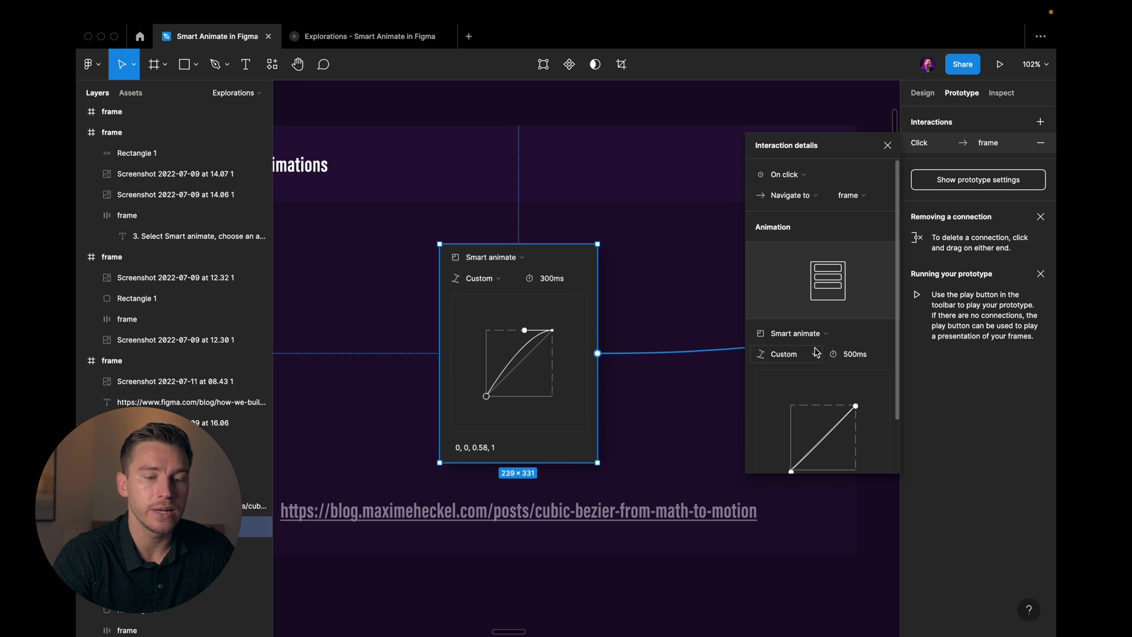
{"action": "scroll", "coordinate": [868, 376], "scroll_direction": "down", "scroll_amount": 2}
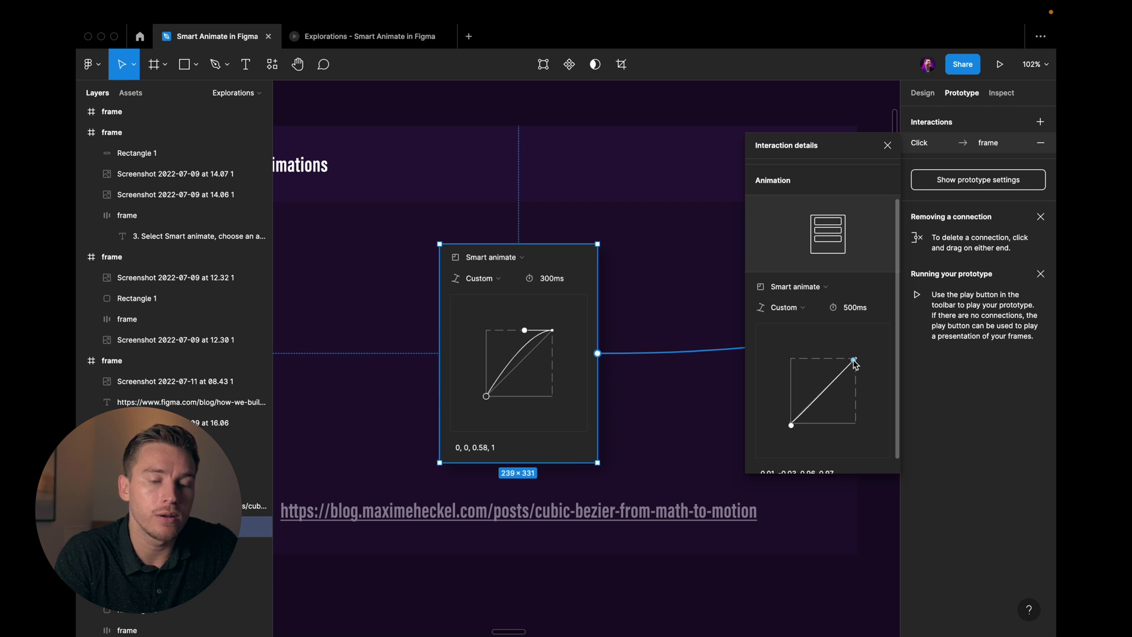
Reshape the Custom bezier curve into an S-curve that dips at the start and overshoots the end
{"action": "left_click_drag", "start_coordinate": [810, 364], "coordinate": [793, 363]}
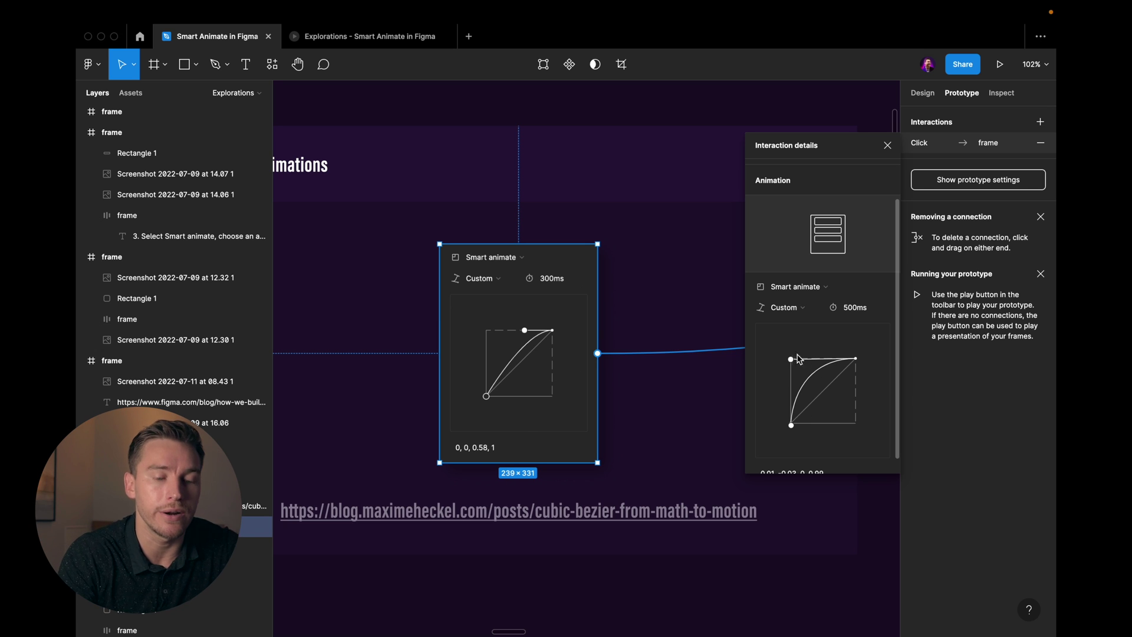
{"action": "left_click_drag", "start_coordinate": [793, 363], "coordinate": [793, 364]}
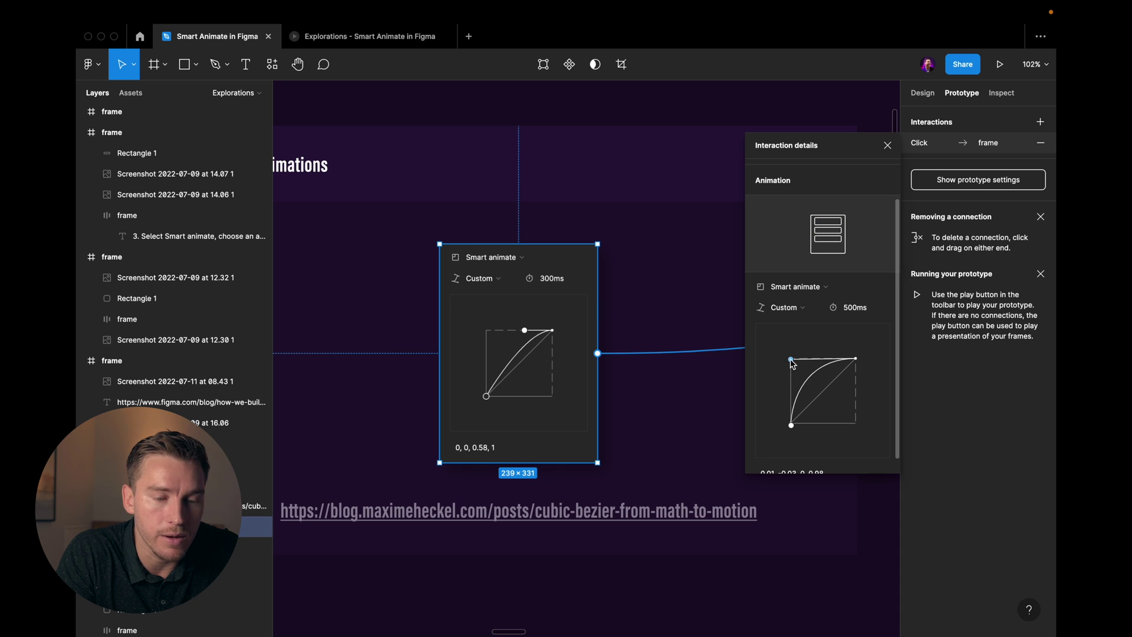
{"action": "left_click_drag", "start_coordinate": [791, 425], "coordinate": [857, 425]}
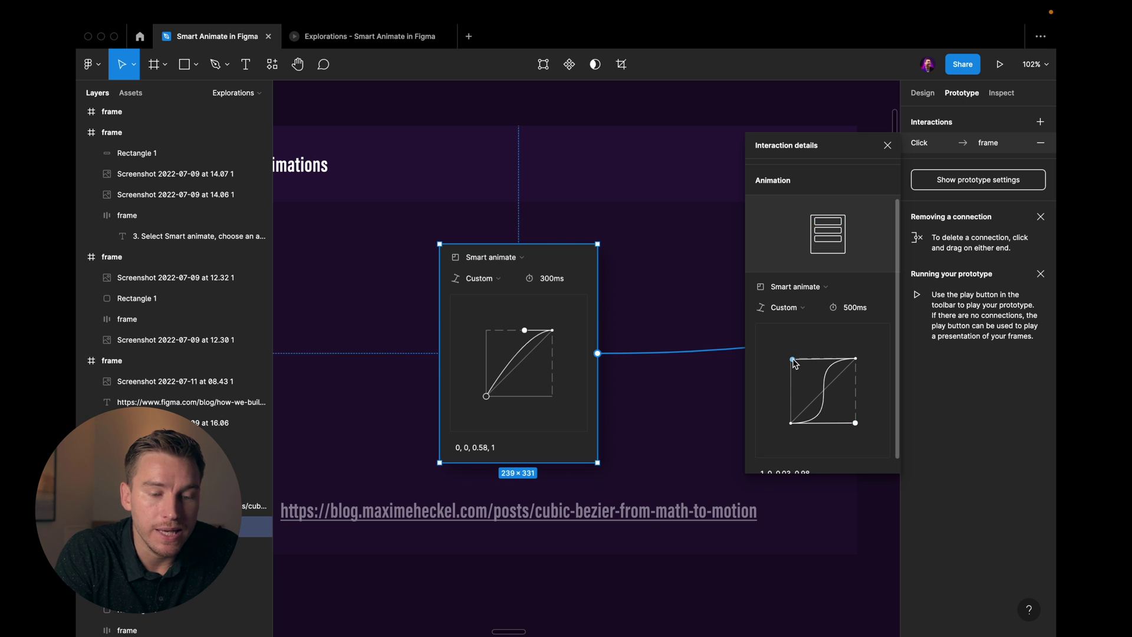
{"action": "left_click_drag", "start_coordinate": [791, 359], "coordinate": [808, 326]}
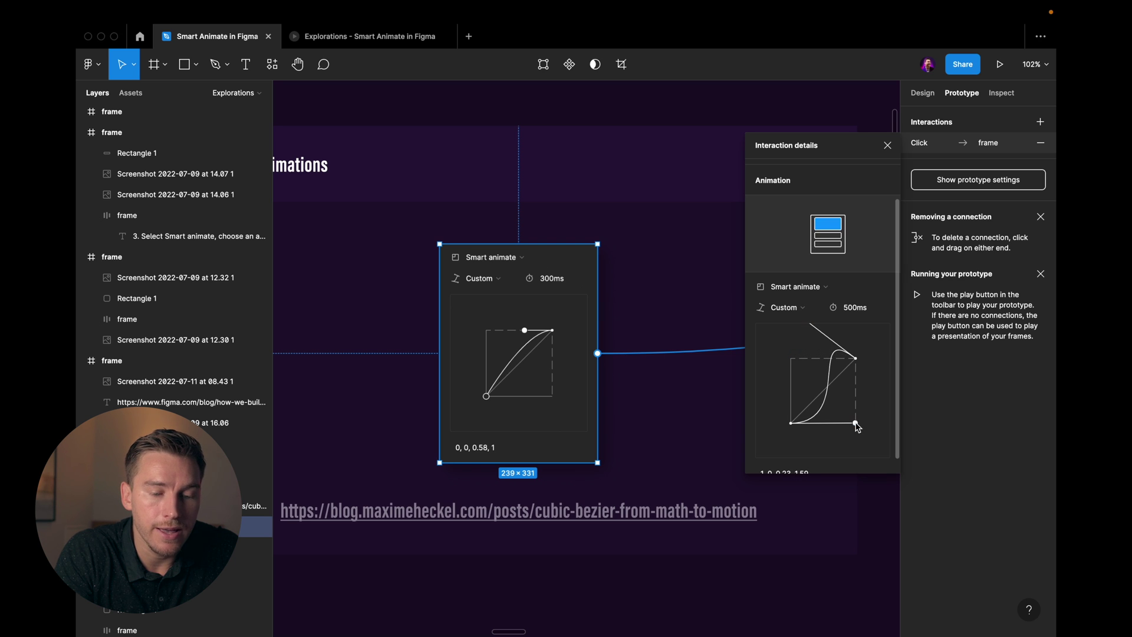
{"action": "left_click_drag", "start_coordinate": [855, 424], "coordinate": [846, 467]}
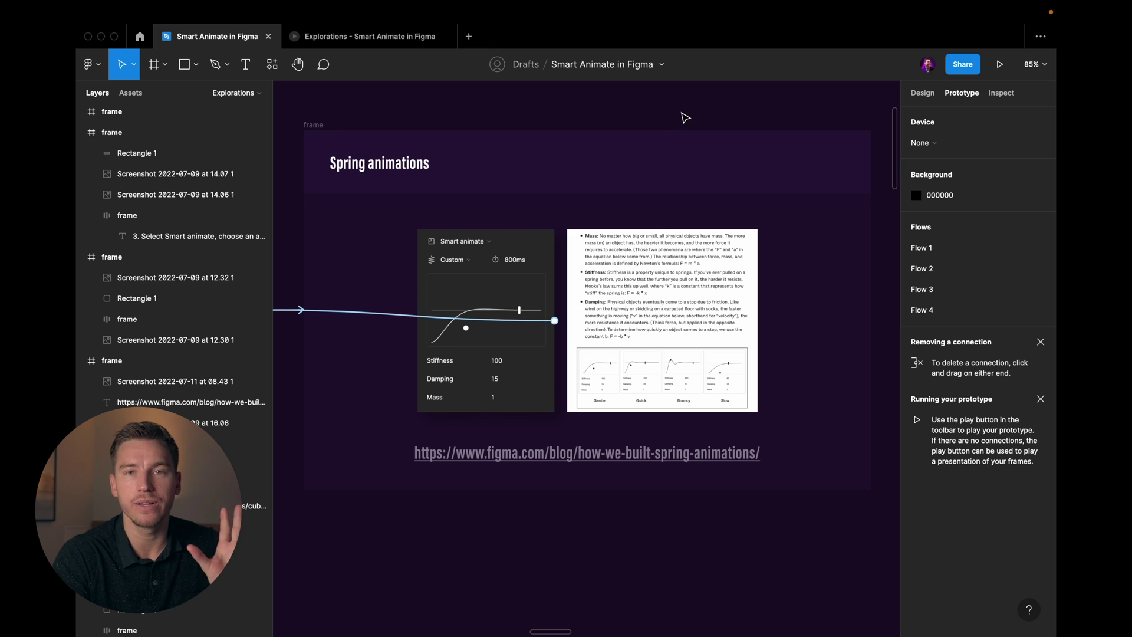
{"action": "scroll", "coordinate": [681, 127], "scroll_direction": "up", "scroll_amount": 6}
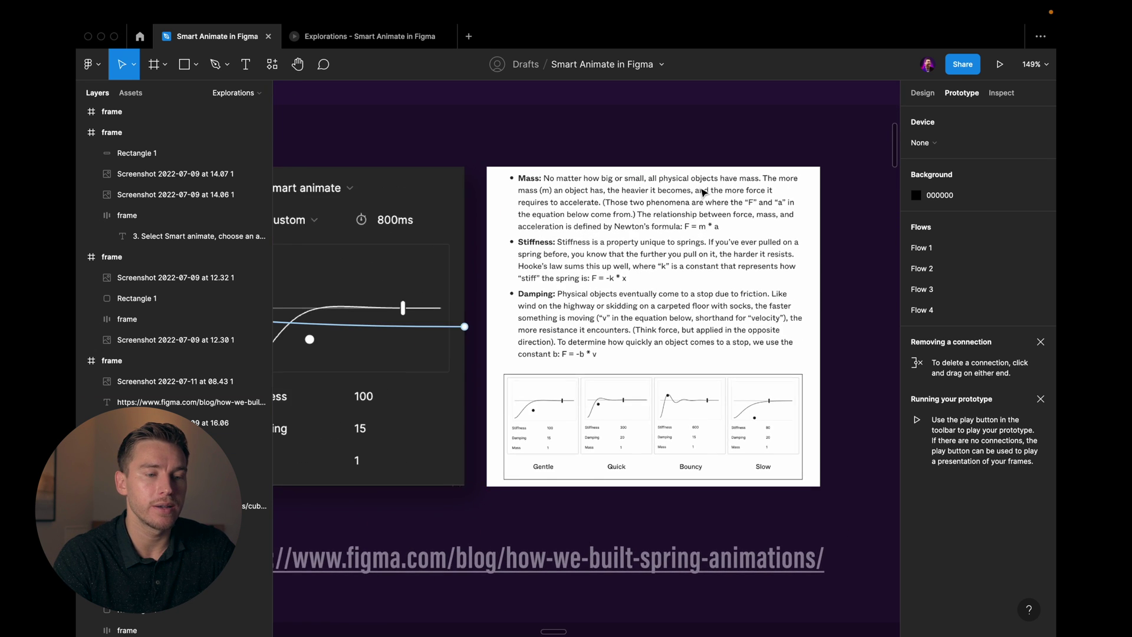
{"action": "scroll", "coordinate": [703, 192], "scroll_direction": "up", "scroll_amount": 4}
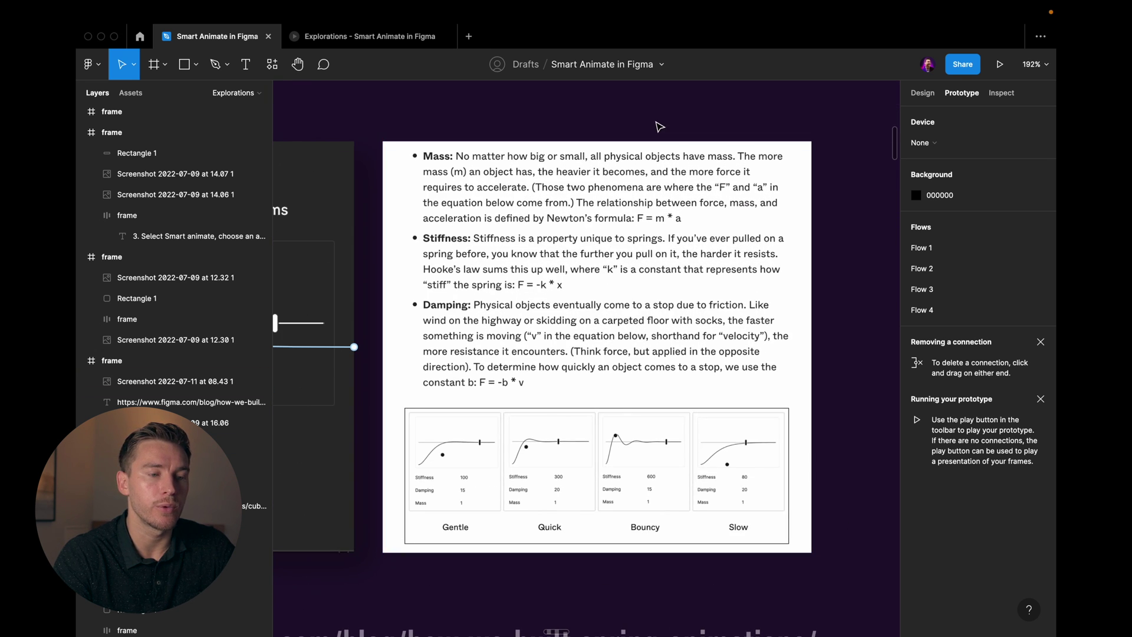
{"action": "scroll", "coordinate": [667, 117], "scroll_direction": "left", "scroll_amount": 5}
{"action": "scroll", "coordinate": [667, 117], "scroll_direction": "down", "scroll_amount": 2}
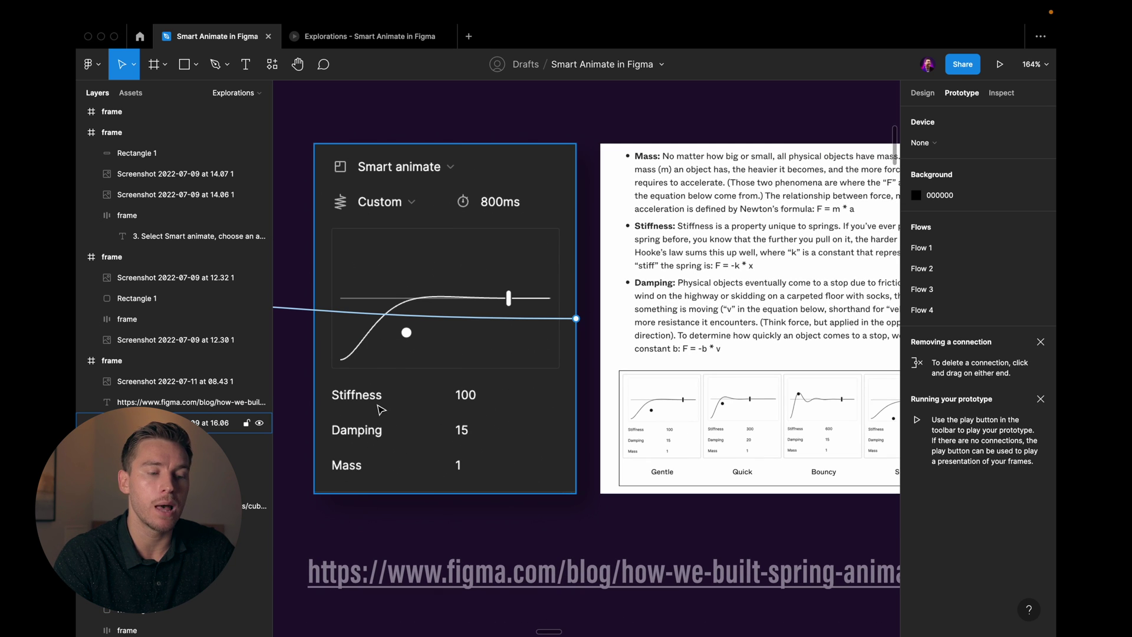
{"action": "scroll", "coordinate": [674, 302], "scroll_direction": "right", "scroll_amount": 5}
{"action": "scroll", "coordinate": [674, 301], "scroll_direction": "up", "scroll_amount": 3}
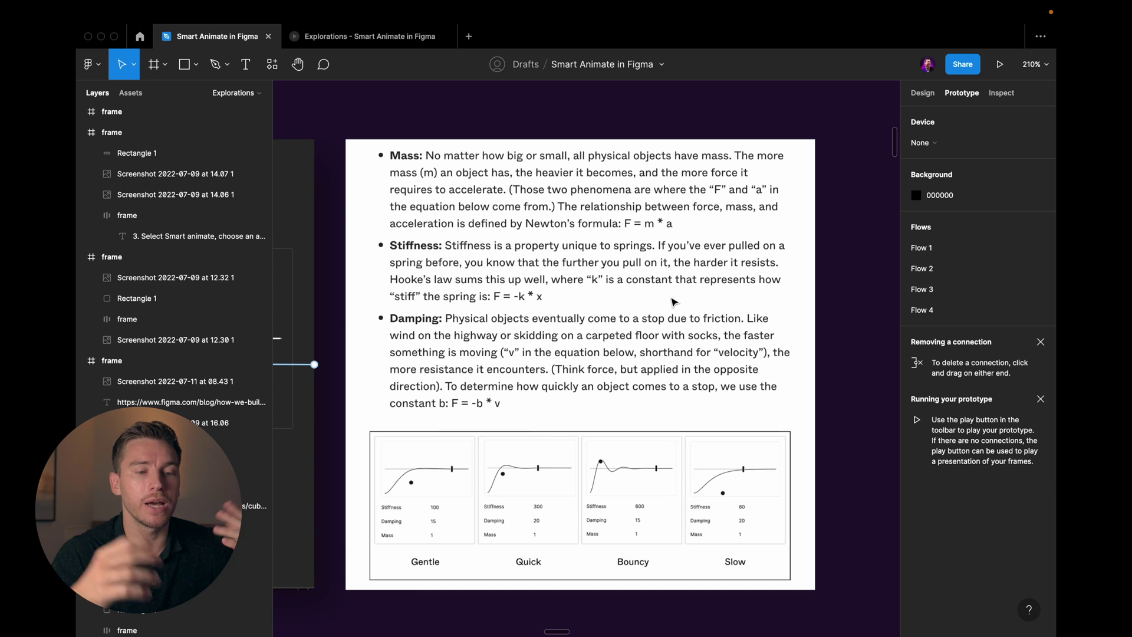
{"action": "scroll", "coordinate": [674, 301], "scroll_direction": "down", "scroll_amount": 1}
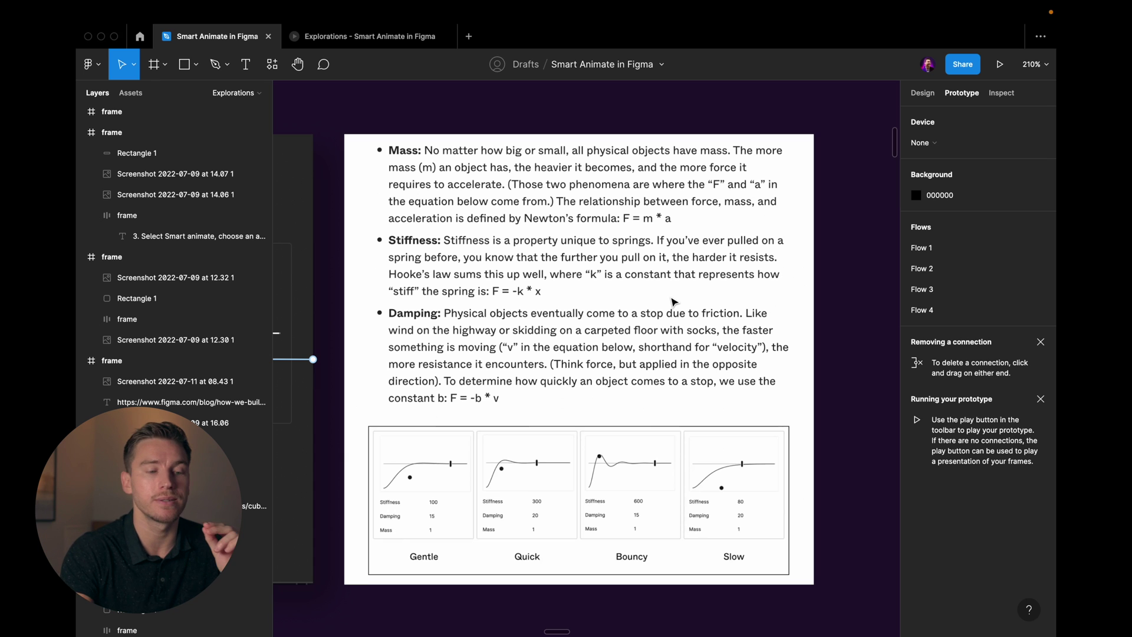
{"action": "scroll", "coordinate": [674, 302], "scroll_direction": "down", "scroll_amount": 1}
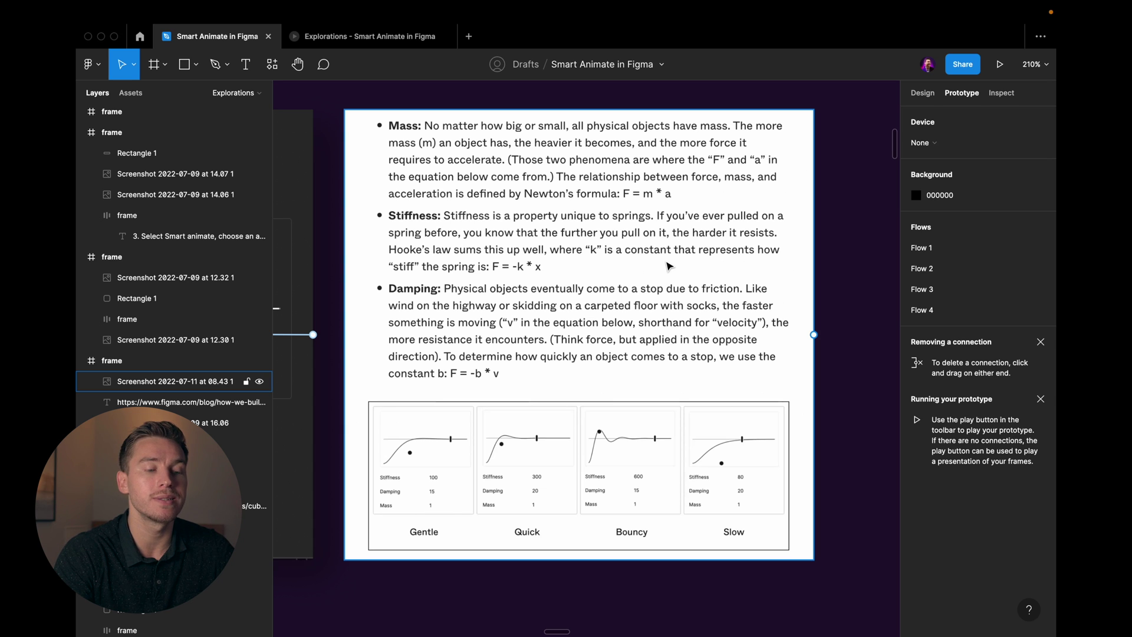
{"action": "scroll", "coordinate": [668, 267], "scroll_direction": "down", "scroll_amount": 3}
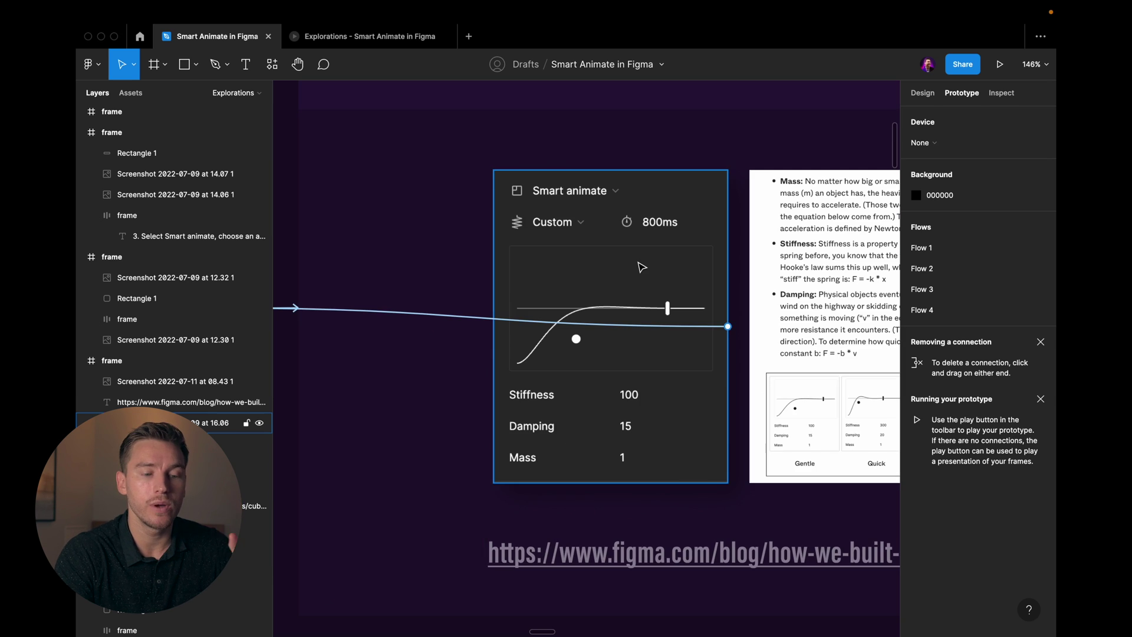
Reshape the Spring link's custom spring curve to Stiffness 30700 and Damping 729
{"action": "left_click", "coordinate": [453, 320]}
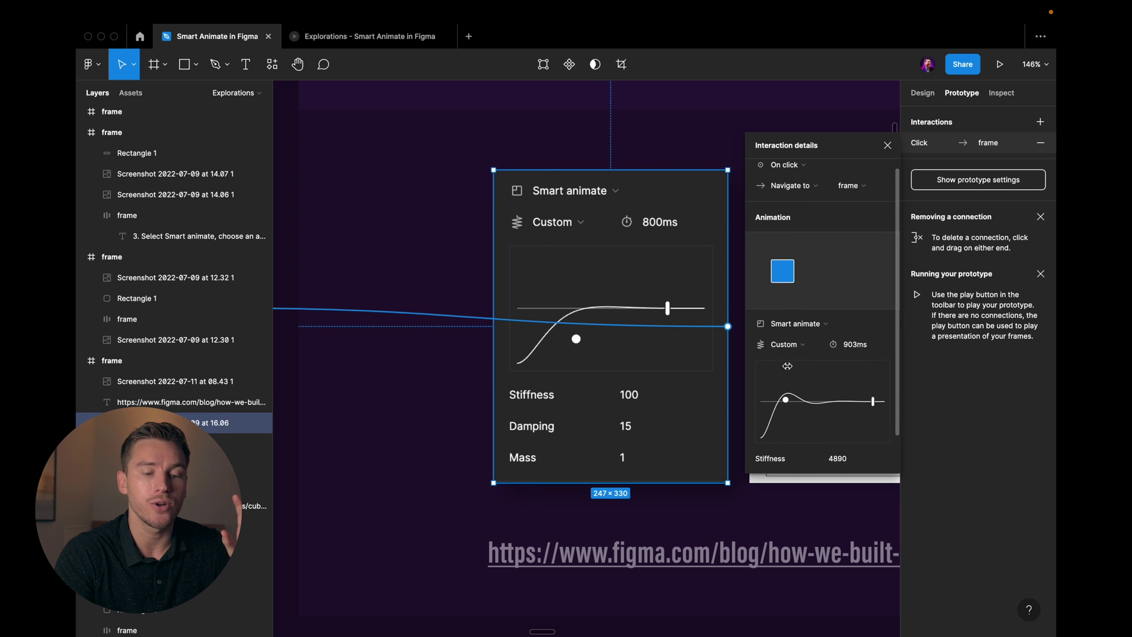
{"action": "scroll", "coordinate": [793, 365], "scroll_direction": "down", "scroll_amount": 2}
{"action": "mouse_move", "coordinate": [786, 357]}
{"action": "left_mouse_down"}
{"action": "mouse_move", "coordinate": [774, 359]}
{"action": "mouse_move", "coordinate": [788, 362]}
{"action": "left_mouse_up"}
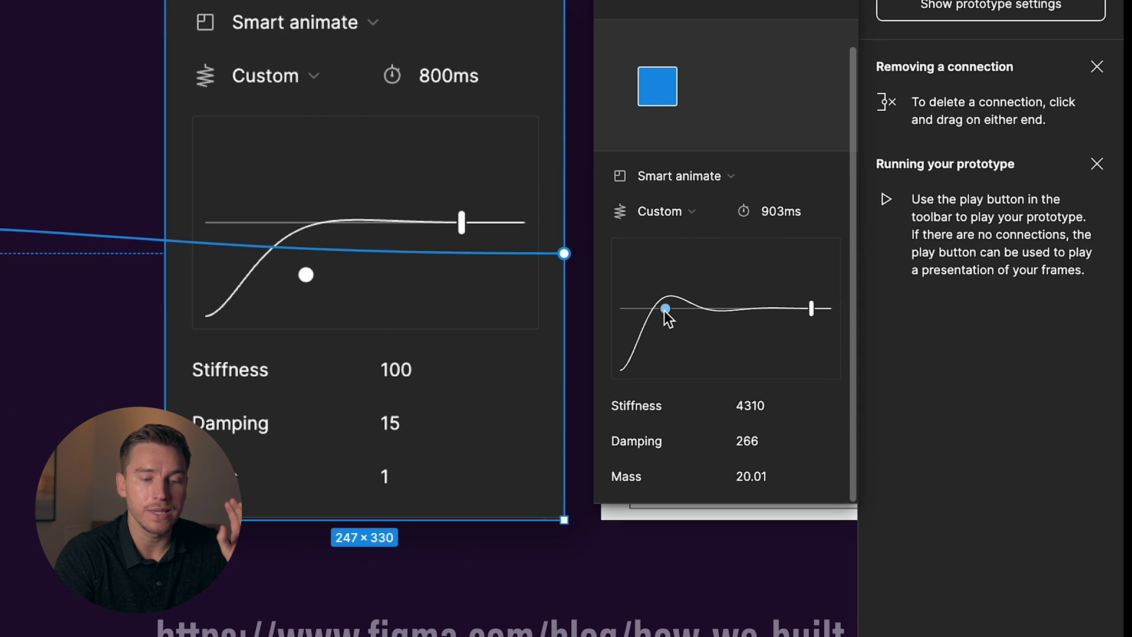
{"action": "left_click_drag", "start_coordinate": [665, 312], "coordinate": [629, 311]}
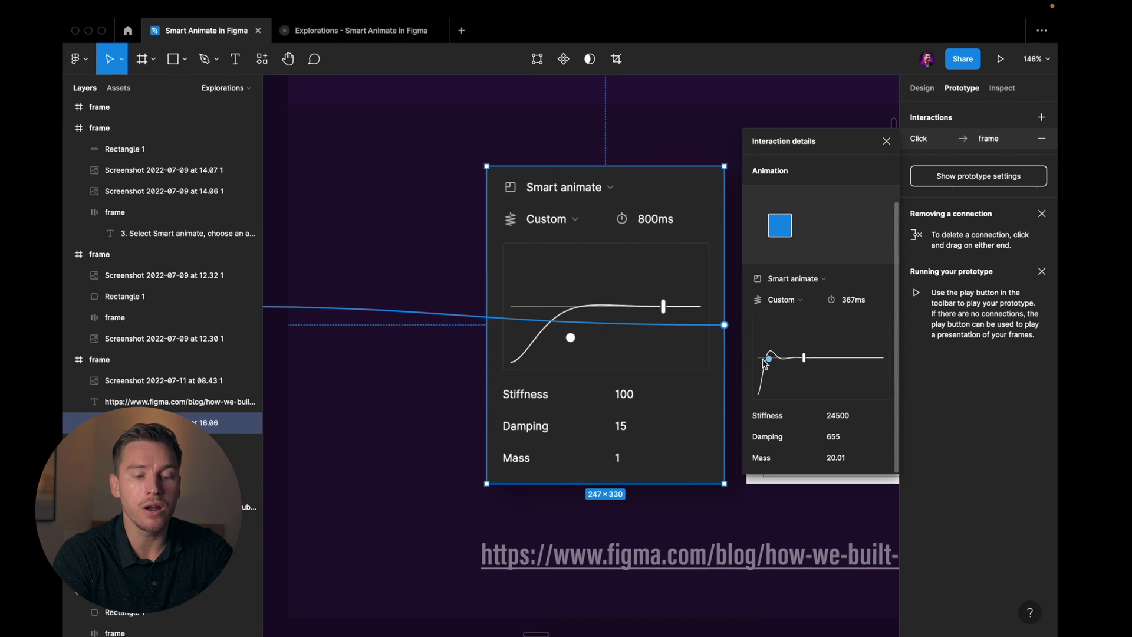
{"action": "left_click_drag", "start_coordinate": [764, 362], "coordinate": [774, 364]}
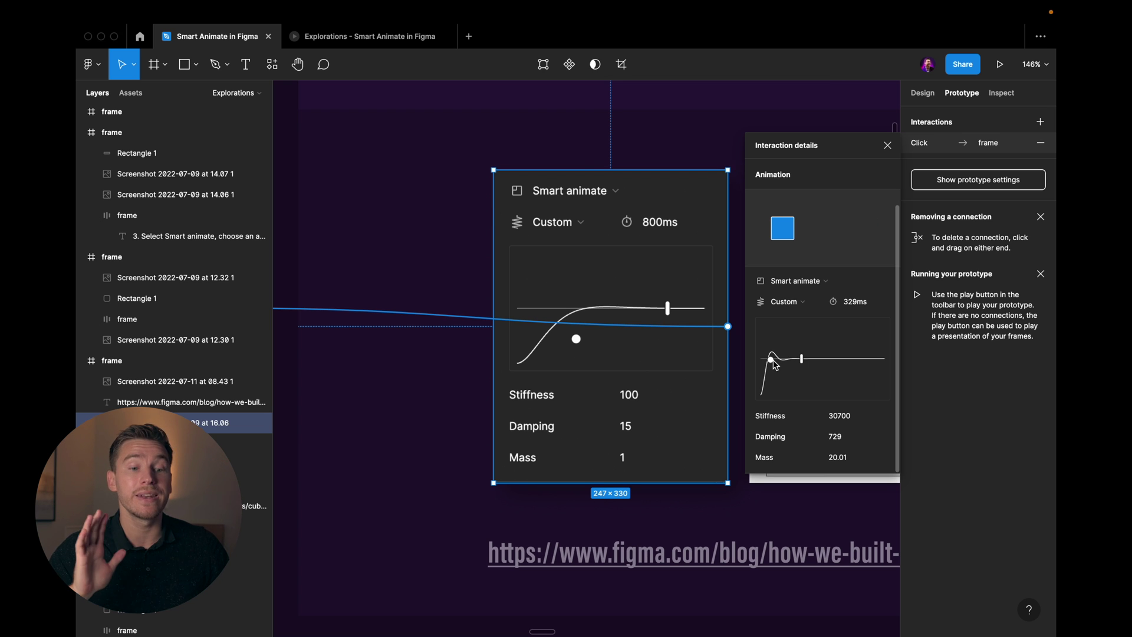
Set the custom spring's Mass to 15
{"action": "left_click", "coordinate": [857, 459]}
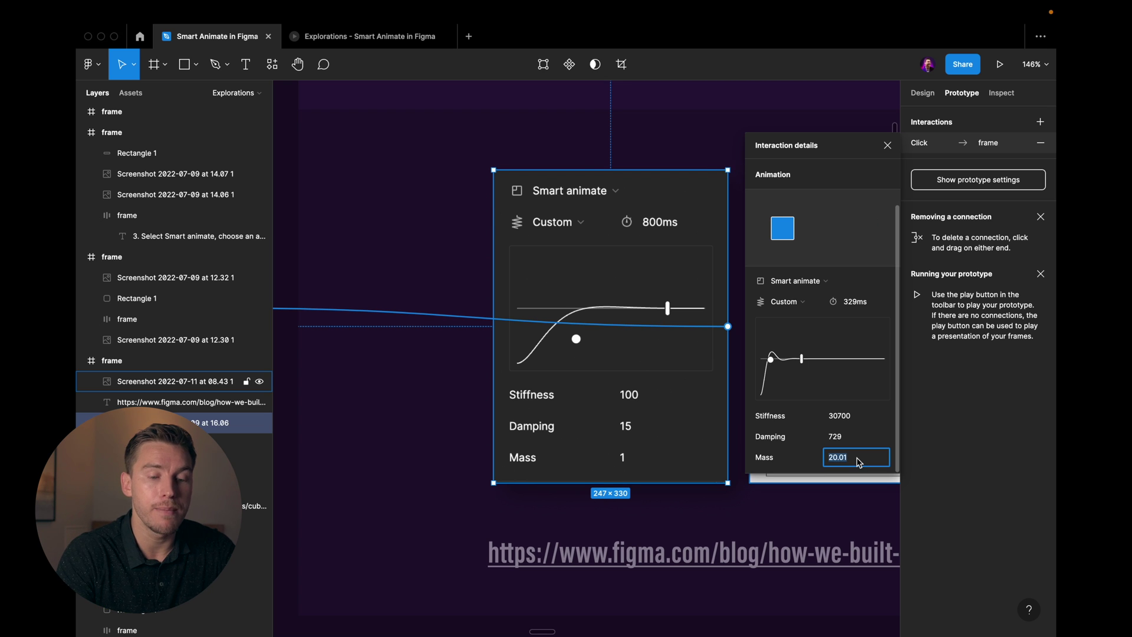
{"action": "type", "text": "70.01"}
{"action": "key", "text": "Return"}
{"action": "key", "text": "shift+Up"}
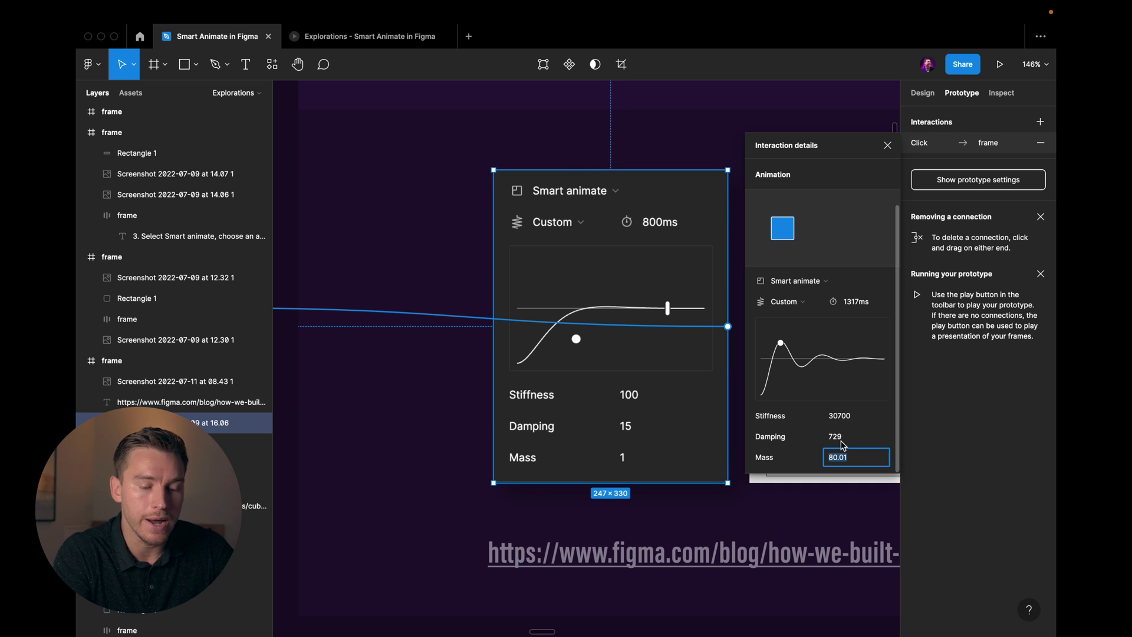
{"action": "type", "text": "1"}
{"action": "key", "text": "Up"}
{"action": "key", "text": "Up"}
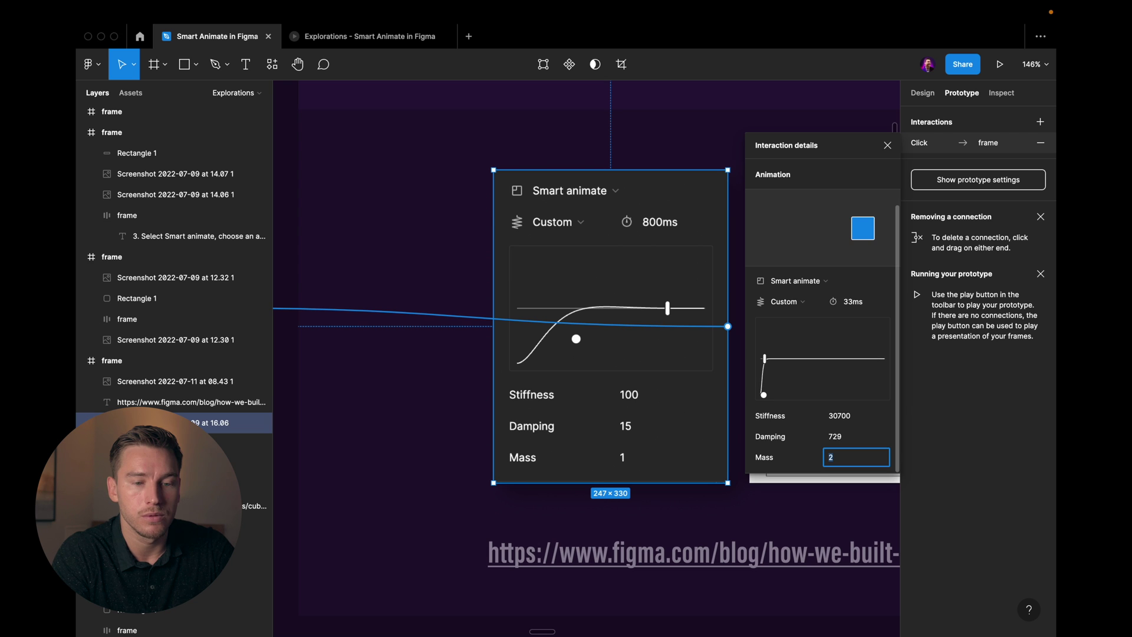
{"action": "key", "text": "Up"}
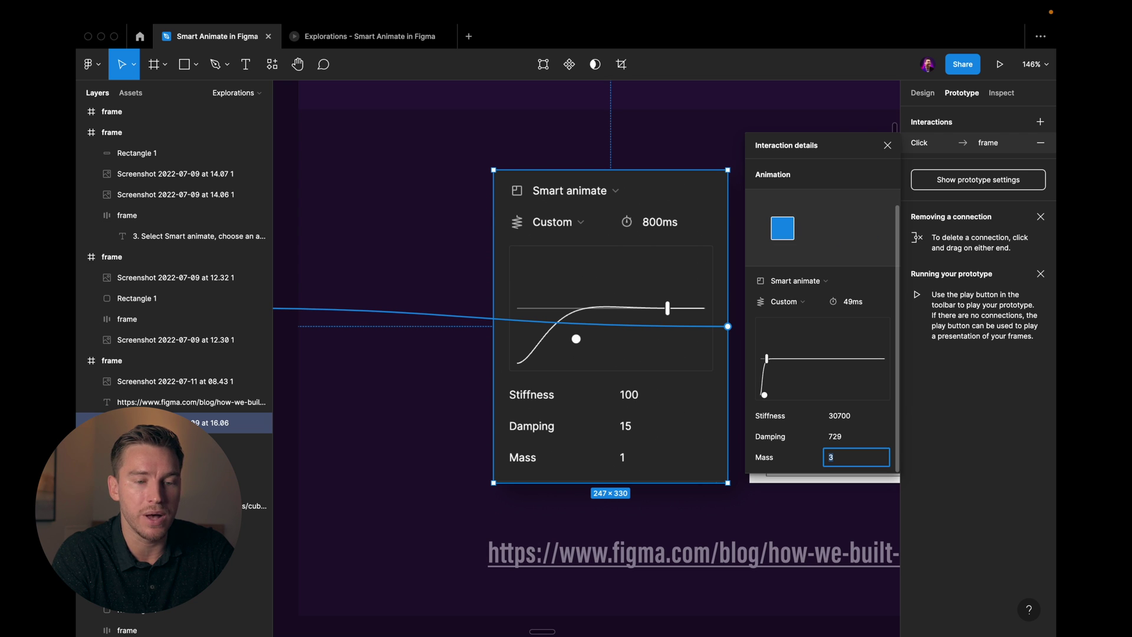
{"action": "key", "text": "Up"}
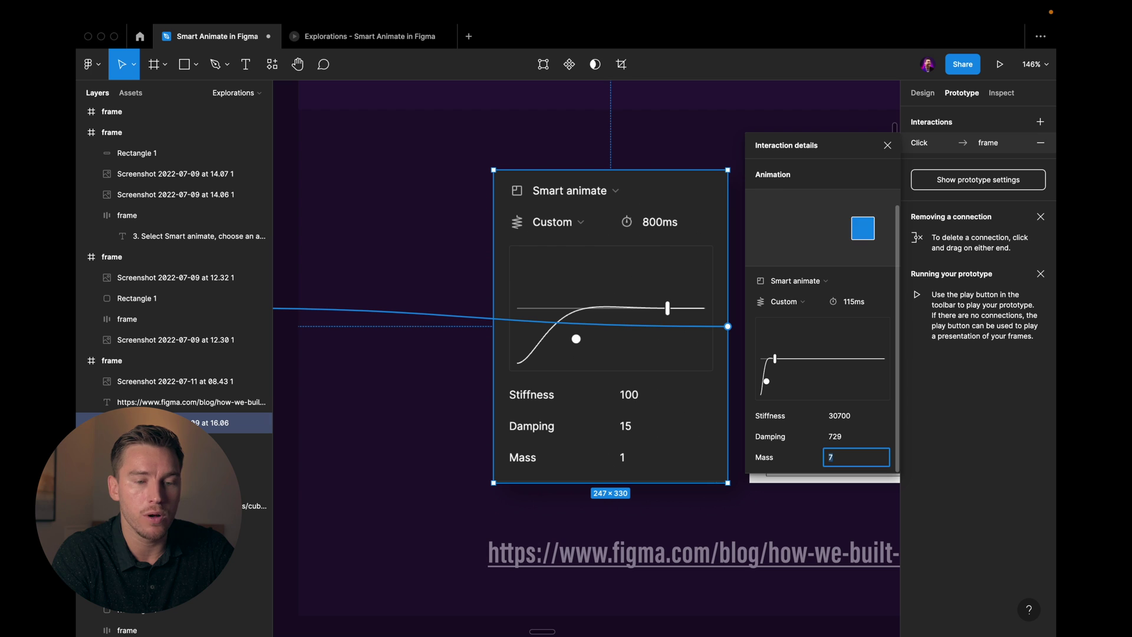
{"action": "key", "text": "Up"}
{"action": "key", "text": "Up"}
{"action": "key", "text": "Up"}
{"action": "key", "text": "Up"}
{"action": "key", "text": "Up"}
{"action": "key", "text": "Up"}
{"action": "key", "text": "Up"}
{"action": "key", "text": "Up"}
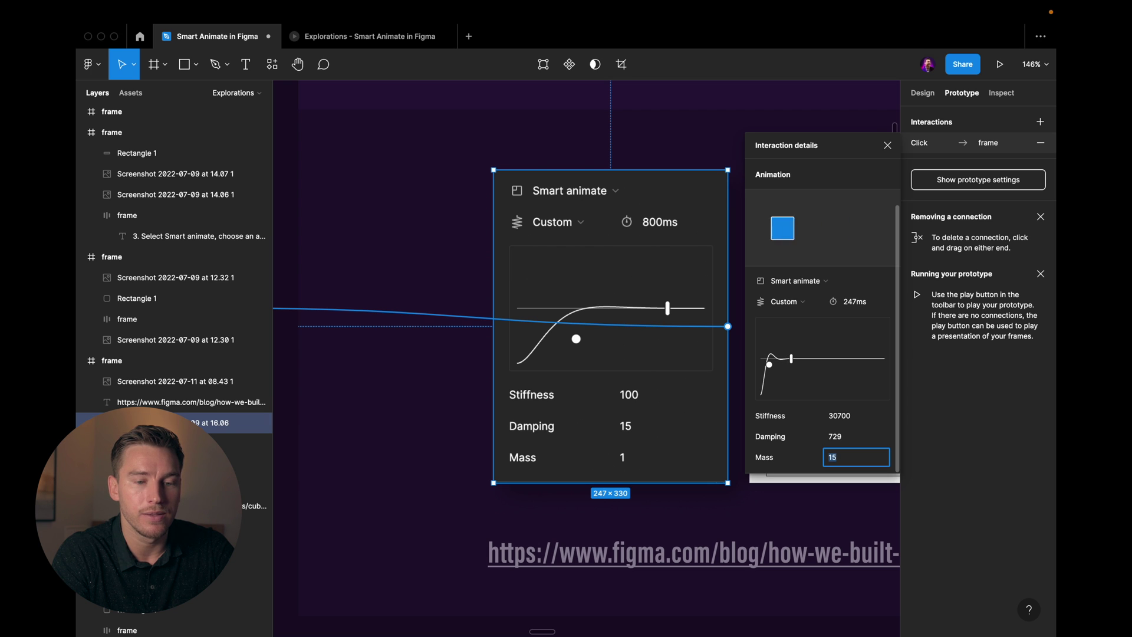
Drag the spring curve to Stiffness 5930, Damping 120, Mass 26 for a bouncy 2600ms spring
{"action": "left_click_drag", "start_coordinate": [770, 364], "coordinate": [787, 328]}
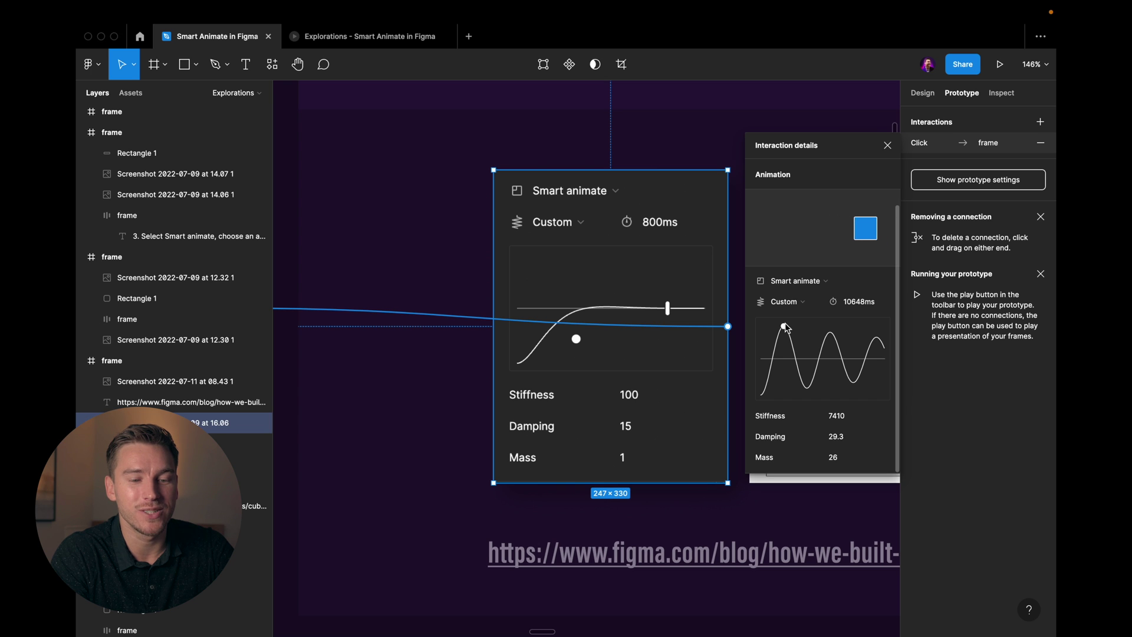
{"action": "mouse_move", "coordinate": [786, 328]}
{"action": "left_mouse_down"}
{"action": "mouse_move", "coordinate": [791, 424]}
{"action": "mouse_move", "coordinate": [797, 377]}
{"action": "mouse_move", "coordinate": [823, 338]}
{"action": "mouse_move", "coordinate": [789, 342]}
{"action": "left_mouse_up"}
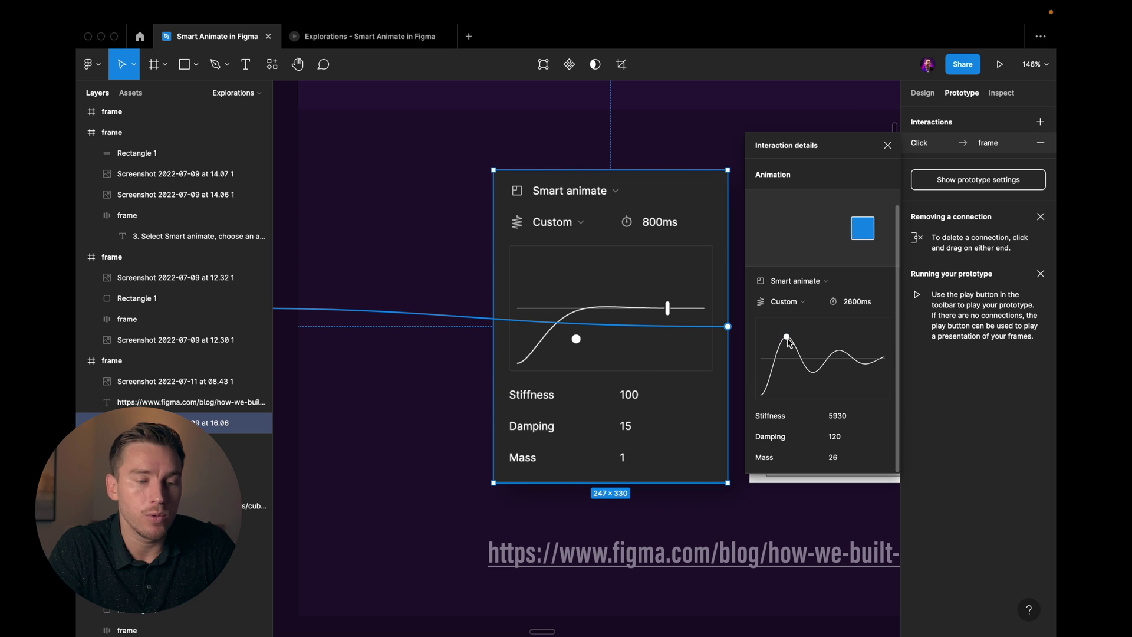